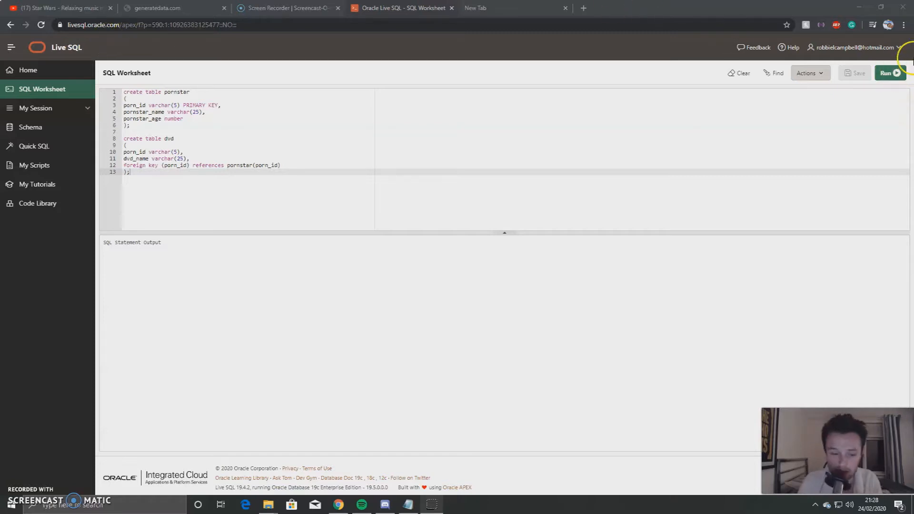
Run the script creating the pornstar and dvd tables, and switch to the generatedata.com page
{"action": "left_click", "coordinate": [897, 73]}
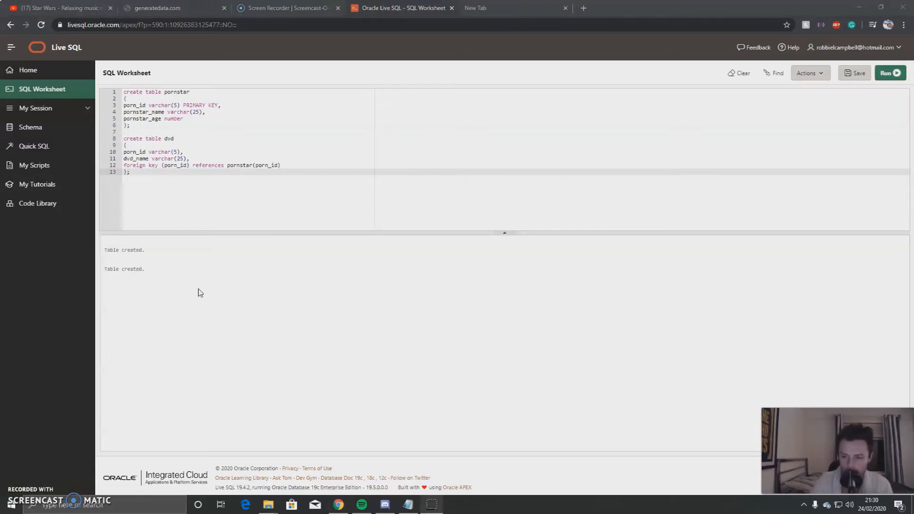
{"action": "left_click", "coordinate": [267, 8]}
{"action": "left_click", "coordinate": [187, 8]}
{"action": "left_click", "coordinate": [322, 104]}
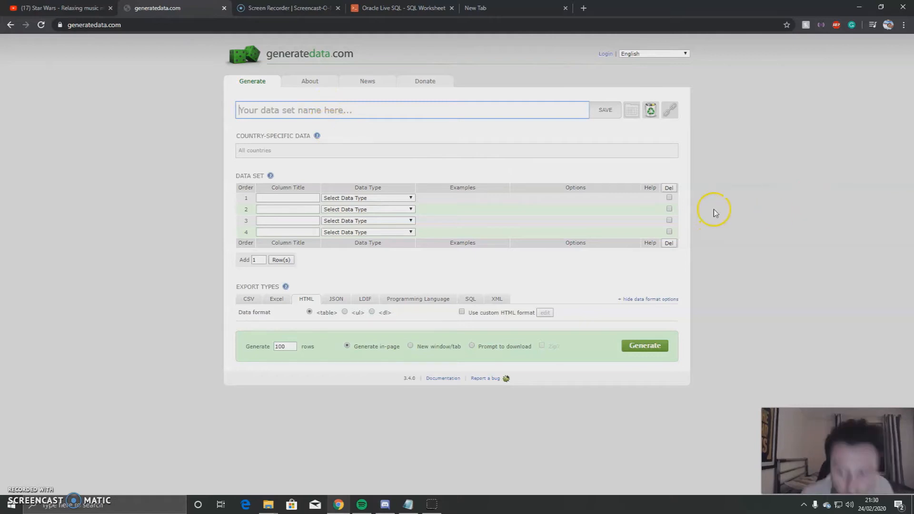
Delete the fourth row of the data set and title the first column Porn_id
{"action": "left_click", "coordinate": [669, 232]}
{"action": "left_click", "coordinate": [669, 242]}
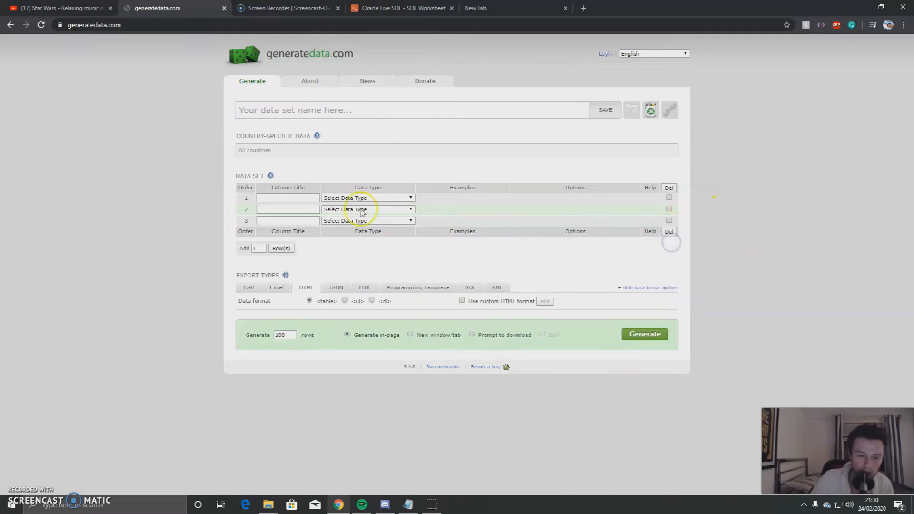
{"action": "left_click", "coordinate": [306, 197]}
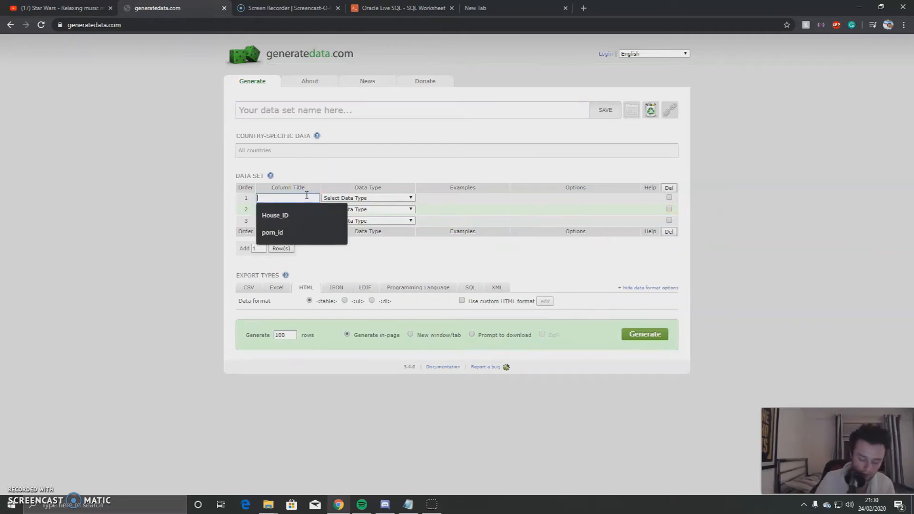
{"action": "type", "text": "Por"}
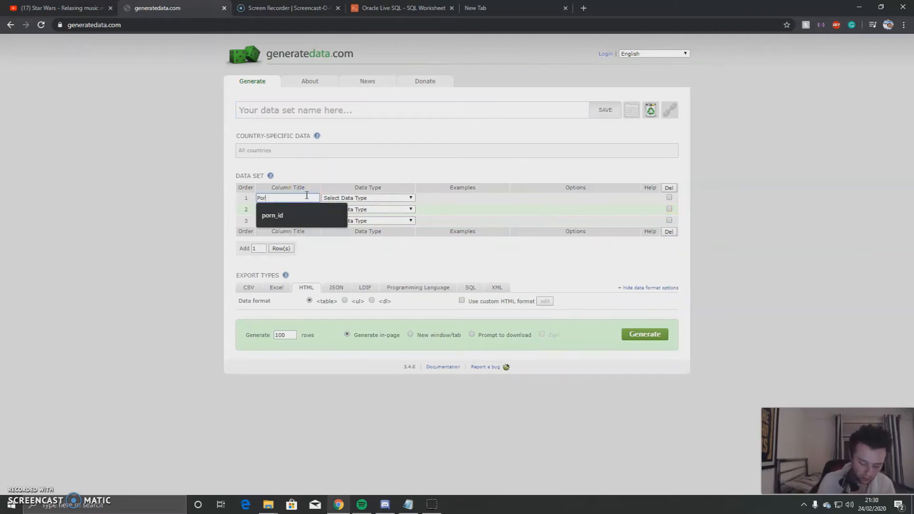
{"action": "type", "text": "n_id"}
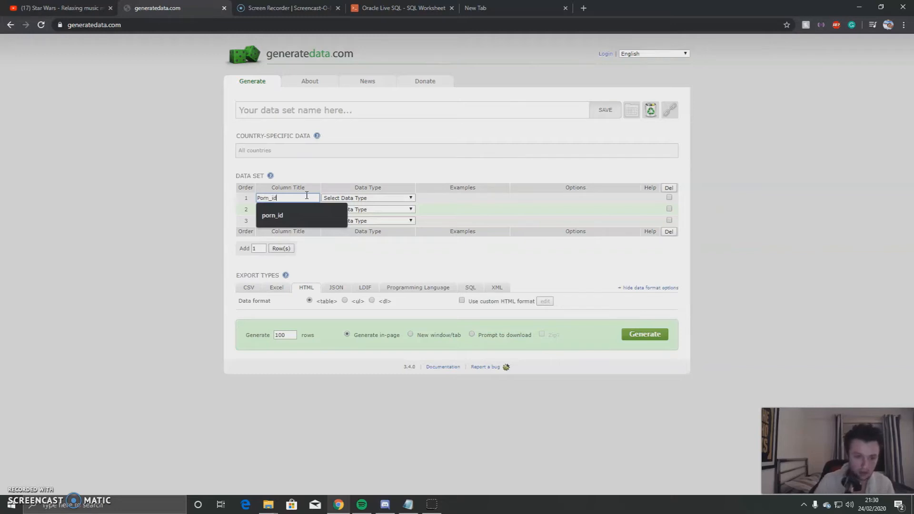
{"action": "left_click", "coordinate": [361, 156]}
{"action": "left_click", "coordinate": [177, 184]}
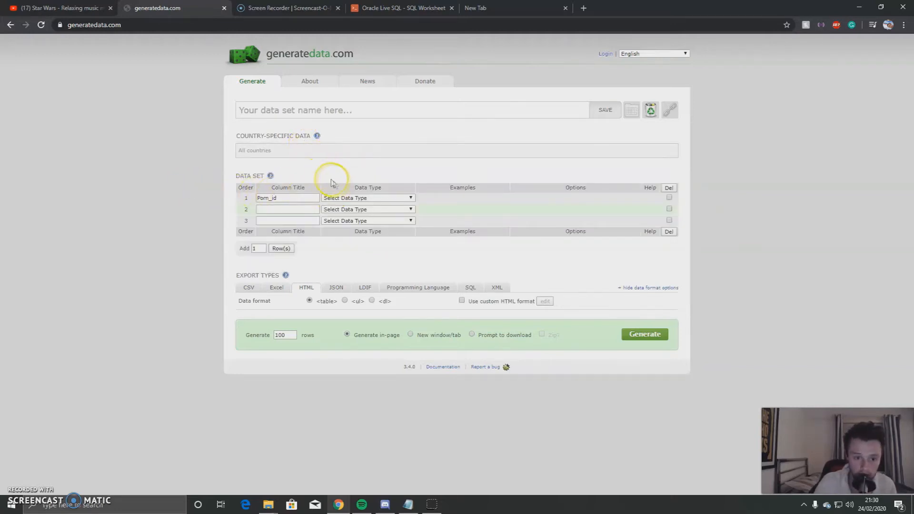
Set the Porn_id column's data type to Custom List using the 1-10 example values
{"action": "left_click", "coordinate": [351, 198]}
{"action": "scroll", "coordinate": [374, 281], "scroll_direction": "down", "scroll_amount": 5}
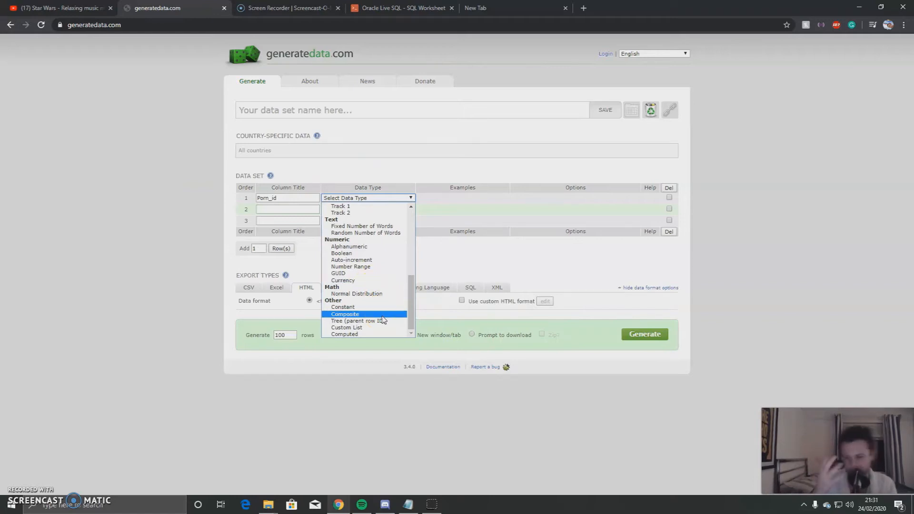
{"action": "left_click", "coordinate": [378, 326]}
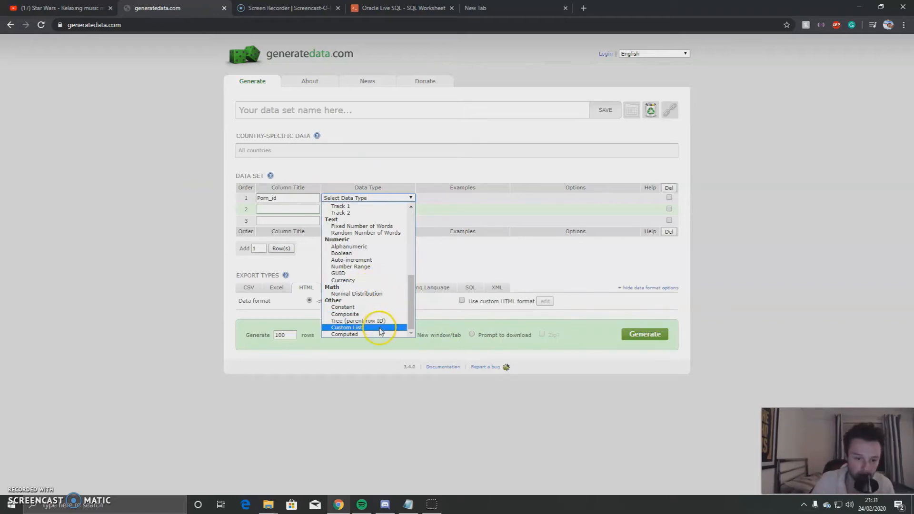
{"action": "left_click", "coordinate": [477, 203]}
{"action": "left_click", "coordinate": [478, 198]}
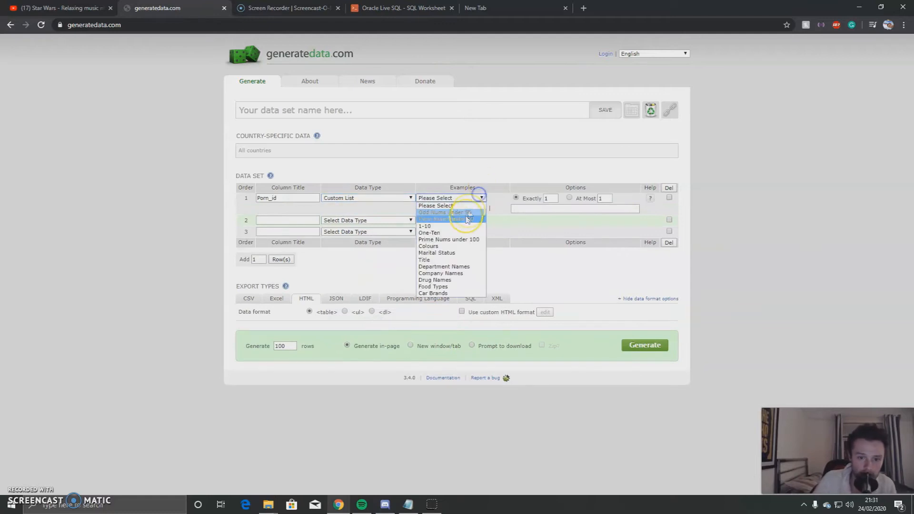
{"action": "left_click", "coordinate": [464, 226]}
{"action": "left_click_drag", "start_coordinate": [612, 208], "coordinate": [483, 206]}
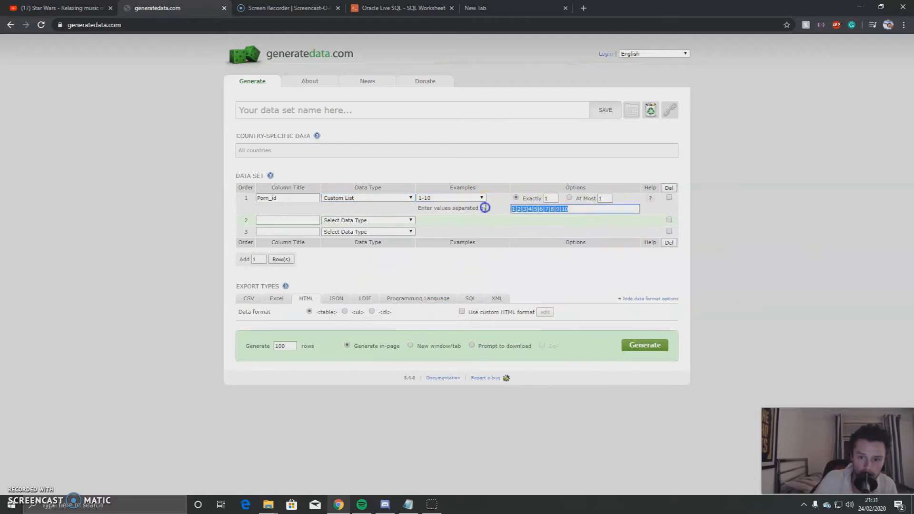
{"action": "left_click", "coordinate": [596, 205]}
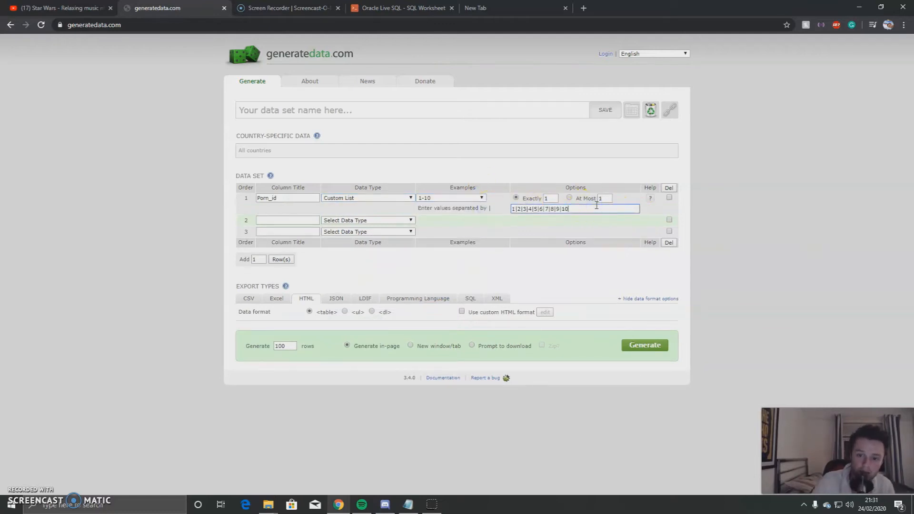
{"action": "left_click_drag", "start_coordinate": [597, 206], "coordinate": [478, 212]}
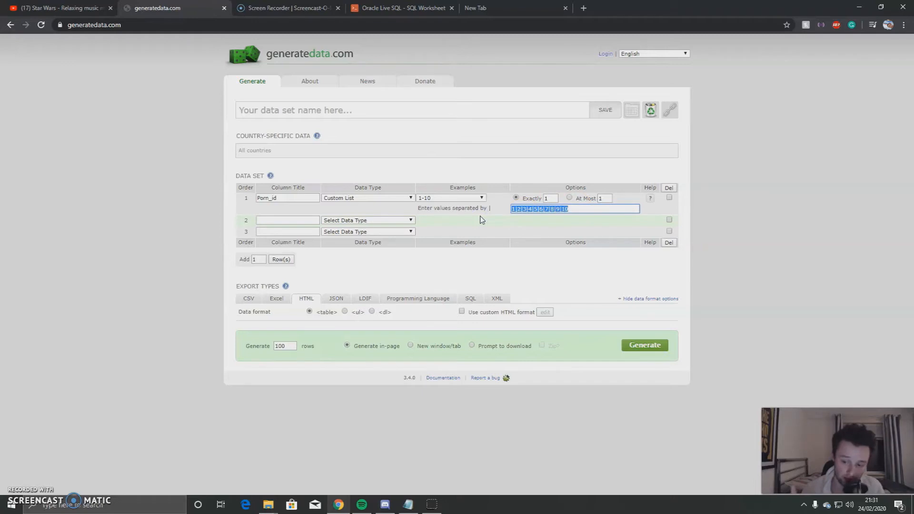
Title the second column pornstar_name and give it the Names data type in the Name Surname format
{"action": "left_click", "coordinate": [281, 219]}
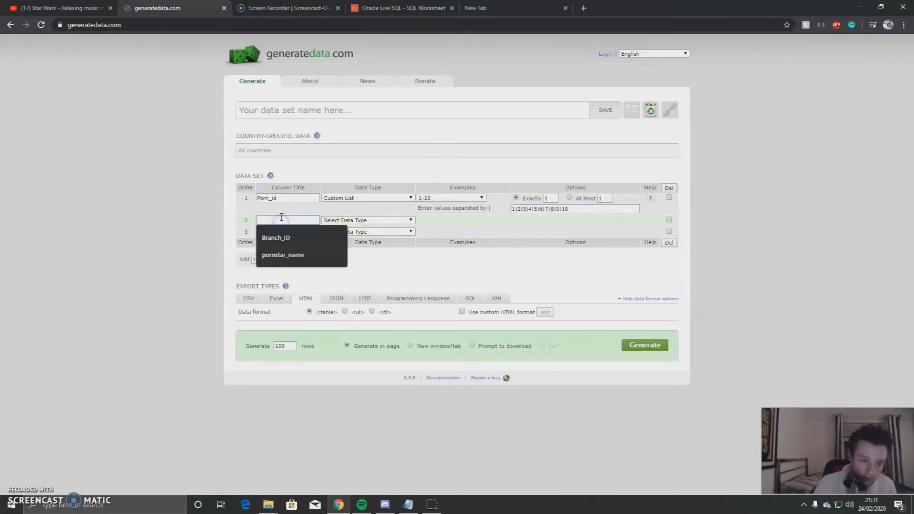
{"action": "type", "text": "pornst"}
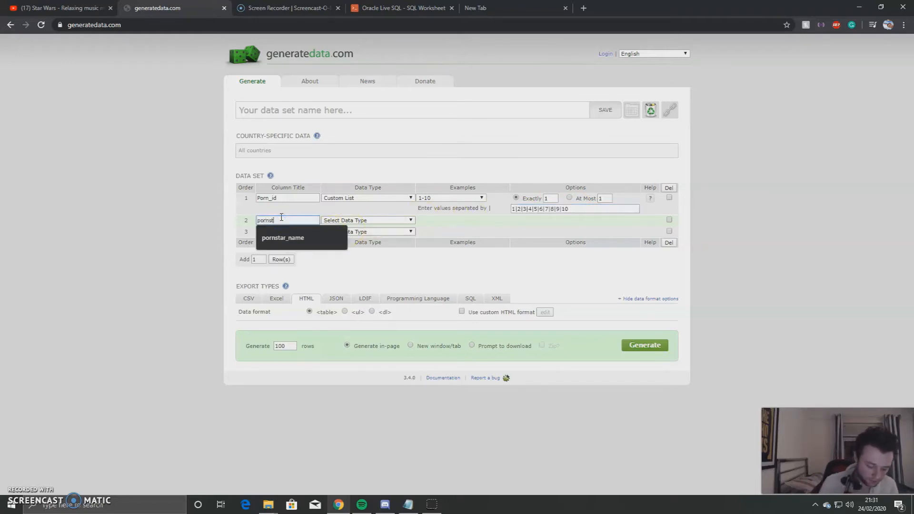
{"action": "type", "text": "ar_name"}
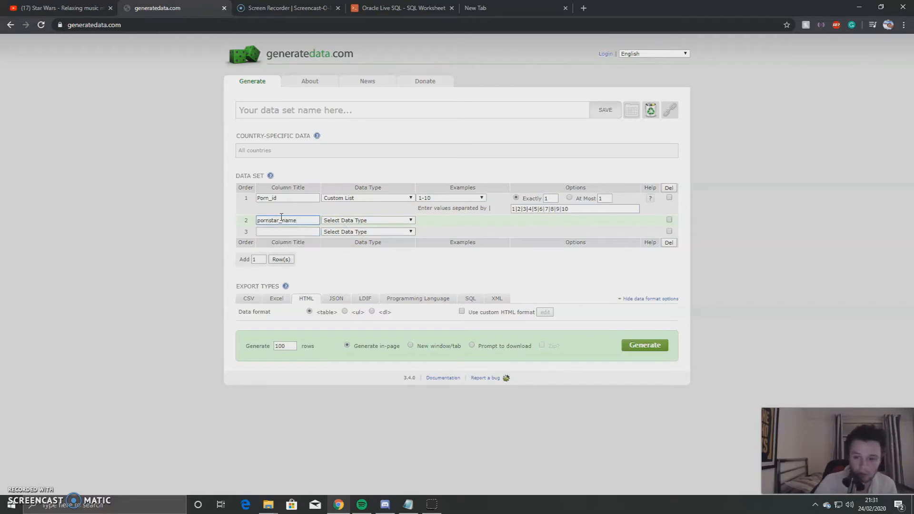
{"action": "left_click", "coordinate": [407, 220]}
{"action": "scroll", "coordinate": [362, 295], "scroll_direction": "down", "scroll_amount": 2}
{"action": "scroll", "coordinate": [362, 295], "scroll_direction": "down", "scroll_amount": 2}
{"action": "scroll", "coordinate": [376, 272], "scroll_direction": "up", "scroll_amount": 5}
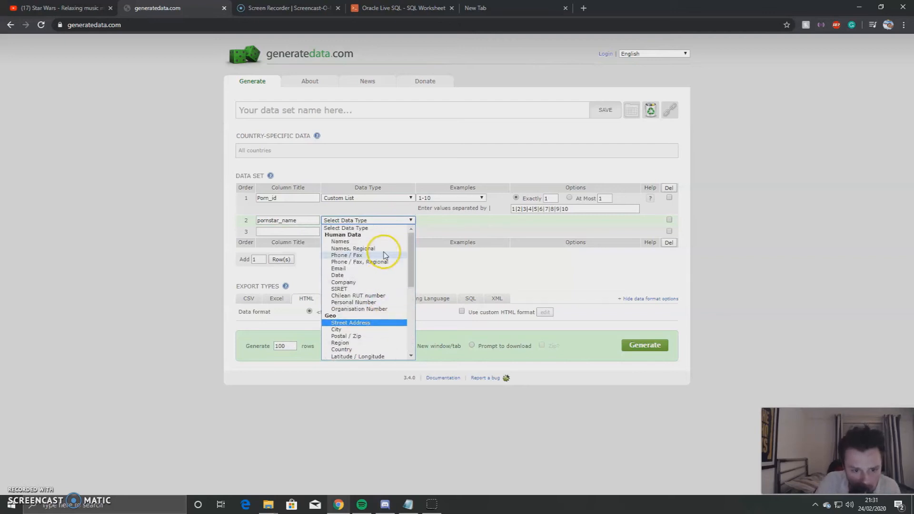
{"action": "scroll", "coordinate": [376, 254], "scroll_direction": "down", "scroll_amount": 2}
{"action": "scroll", "coordinate": [367, 252], "scroll_direction": "up", "scroll_amount": 2}
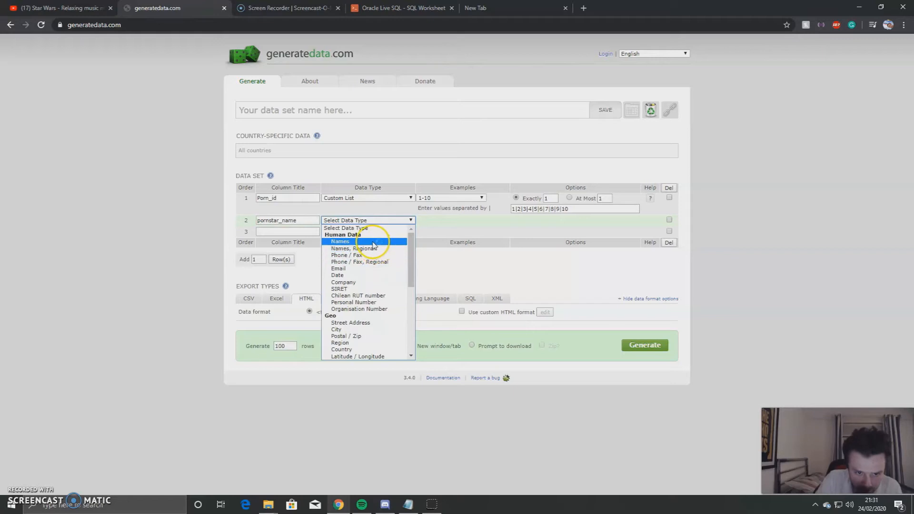
{"action": "left_click", "coordinate": [373, 242]}
{"action": "left_click", "coordinate": [441, 221]}
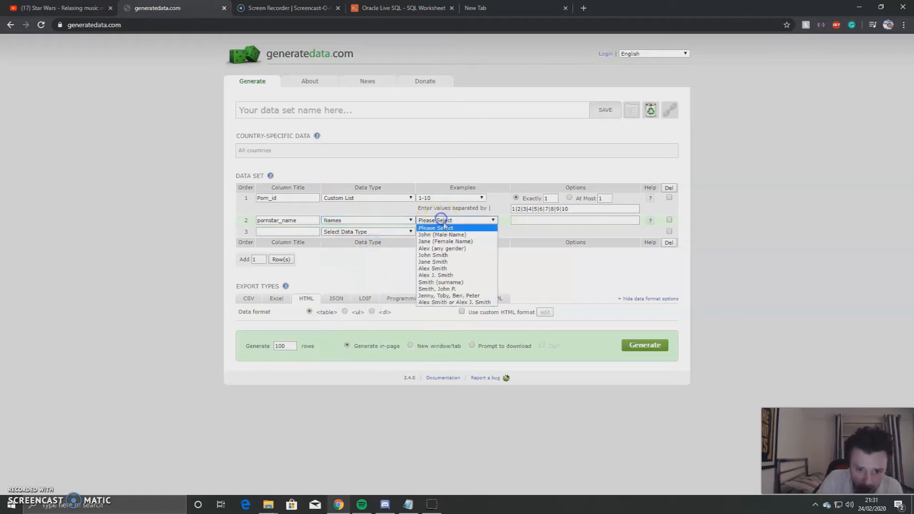
{"action": "left_click", "coordinate": [461, 270]}
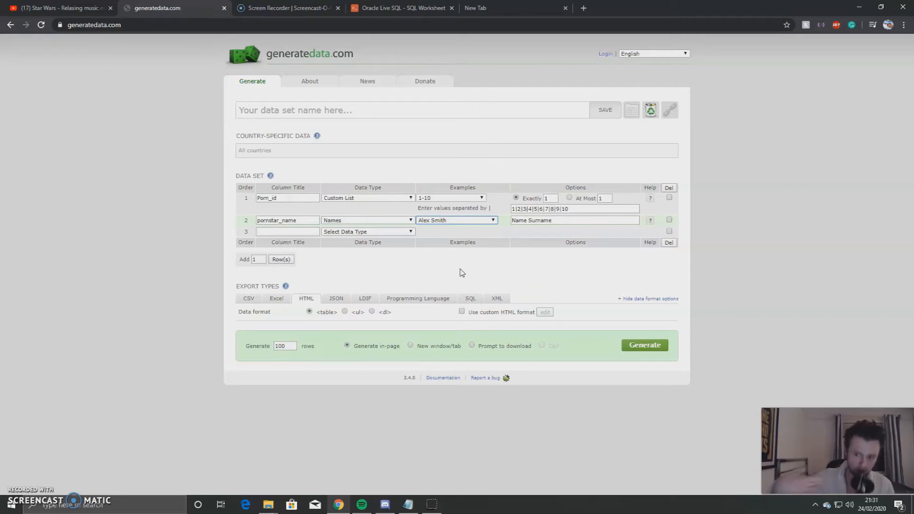
Title the third column pornstar_age and set its data type to Number Range
{"action": "left_click", "coordinate": [305, 232]}
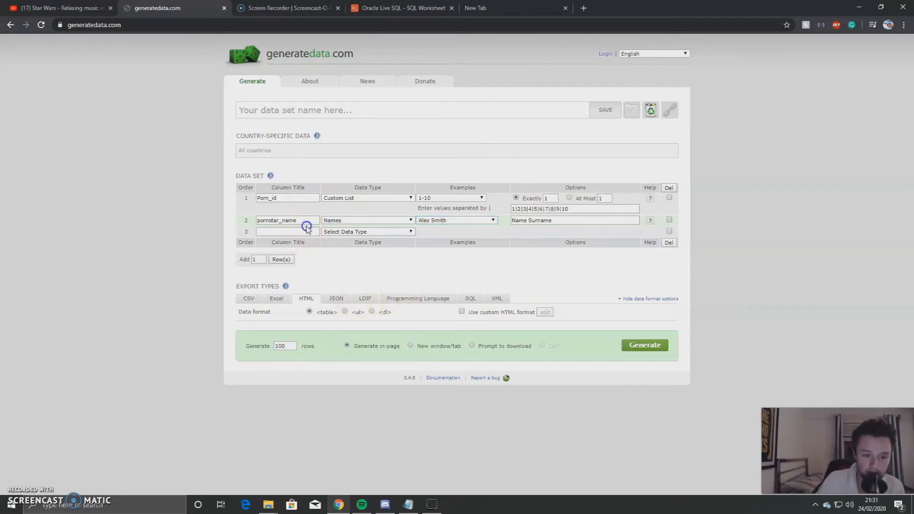
{"action": "type", "text": "p"}
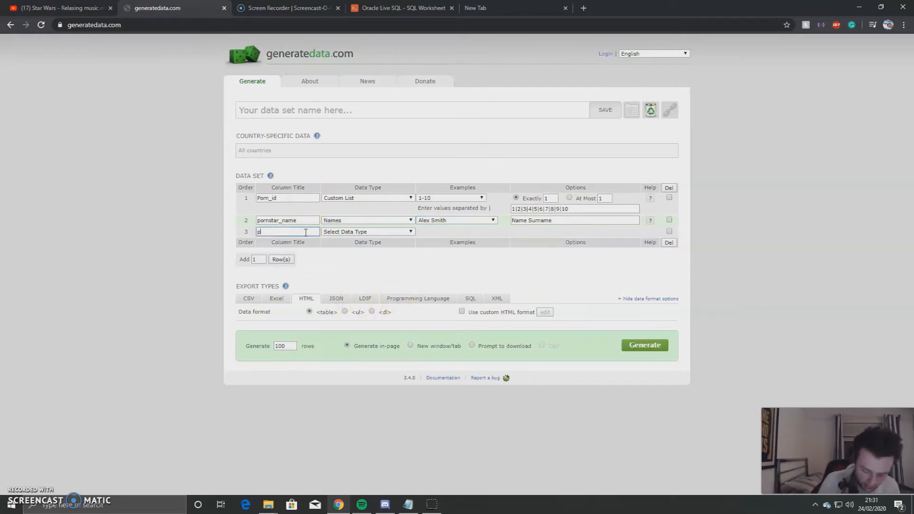
{"action": "type", "text": "ornstar"}
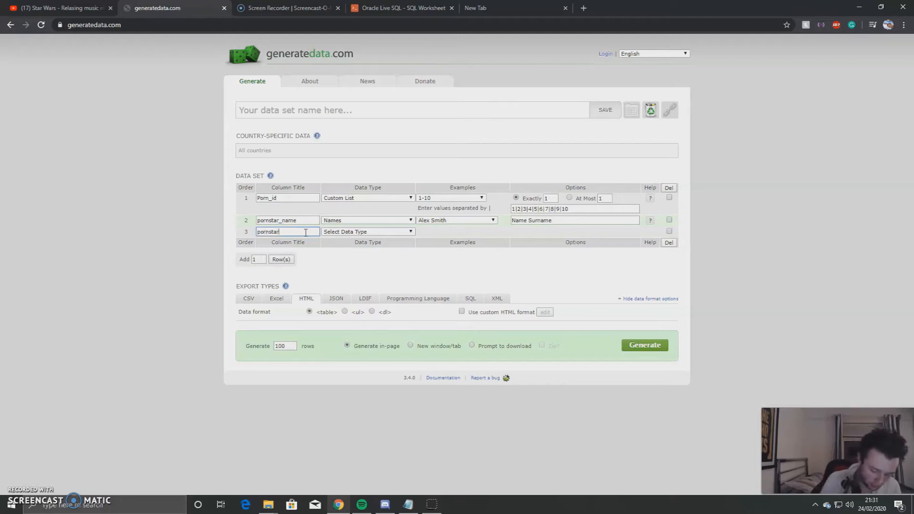
{"action": "type", "text": "_age"}
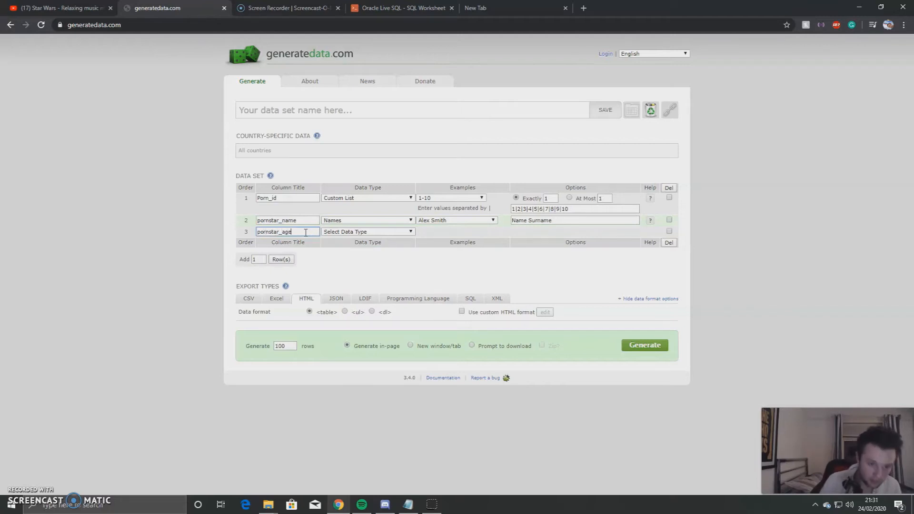
{"action": "left_click", "coordinate": [338, 231]}
{"action": "scroll", "coordinate": [334, 310], "scroll_direction": "down", "scroll_amount": 5}
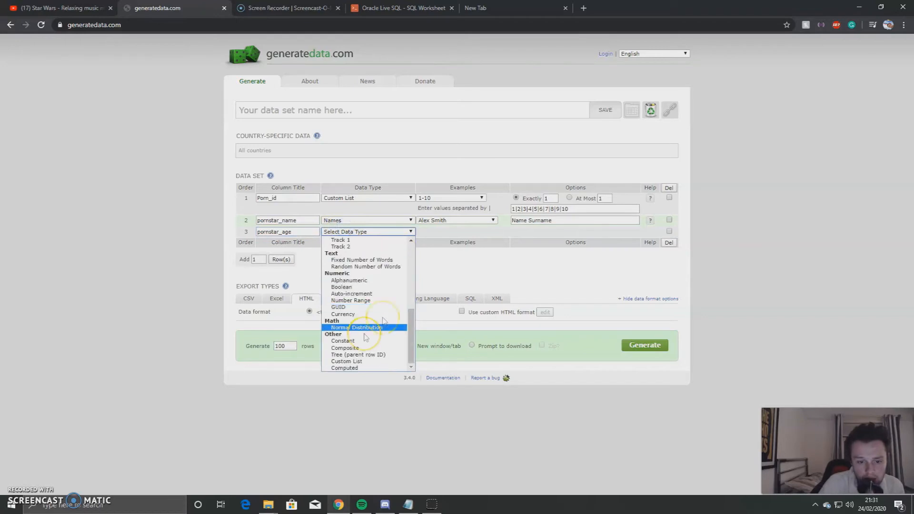
{"action": "left_click", "coordinate": [352, 300]}
Set the pornstar_age number range to between 18 and 60
{"action": "left_click", "coordinate": [548, 232]}
{"action": "type", "text": "78"}
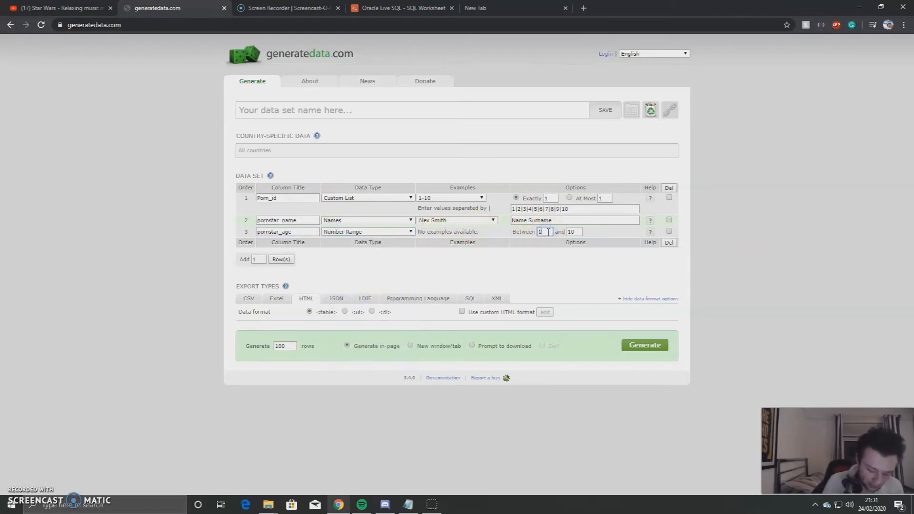
{"action": "key", "text": "BackSpace"}
{"action": "key", "text": "BackSpace"}
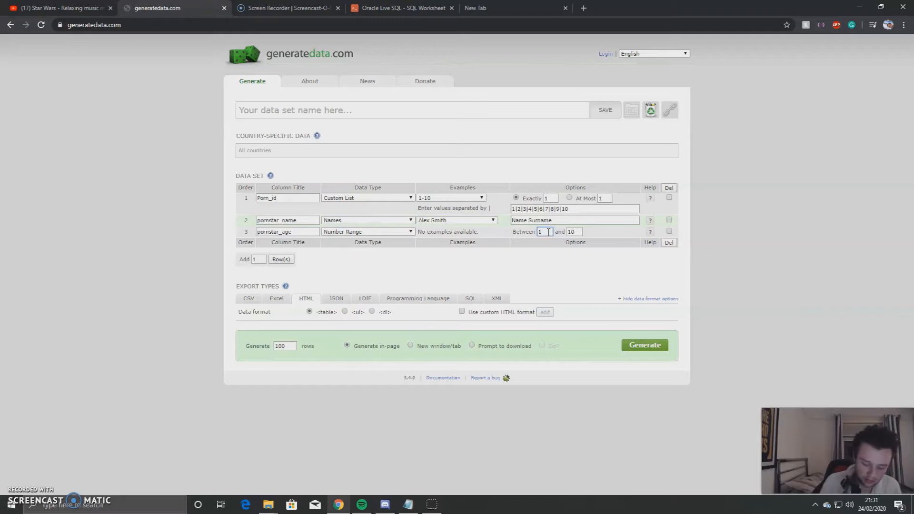
{"action": "type", "text": "8"}
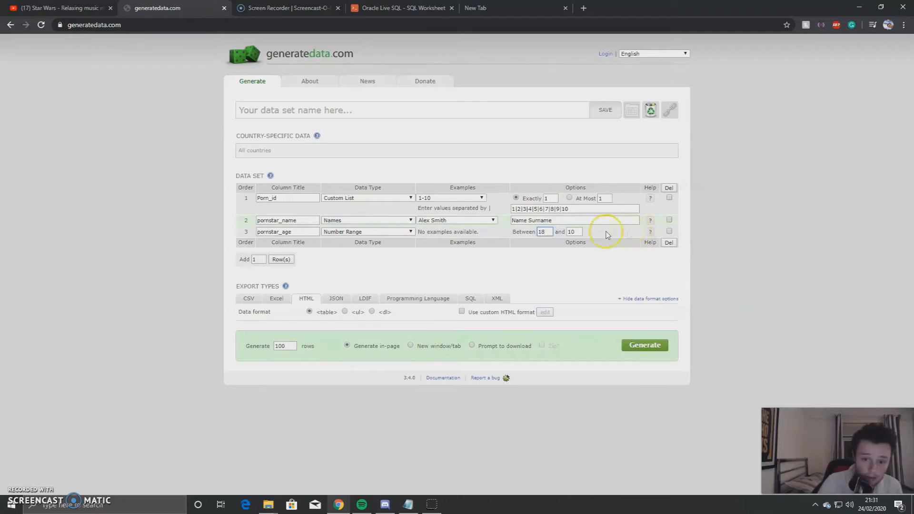
{"action": "left_click", "coordinate": [577, 232]}
{"action": "key", "text": "BackSpace"}
{"action": "key", "text": "BackSpace"}
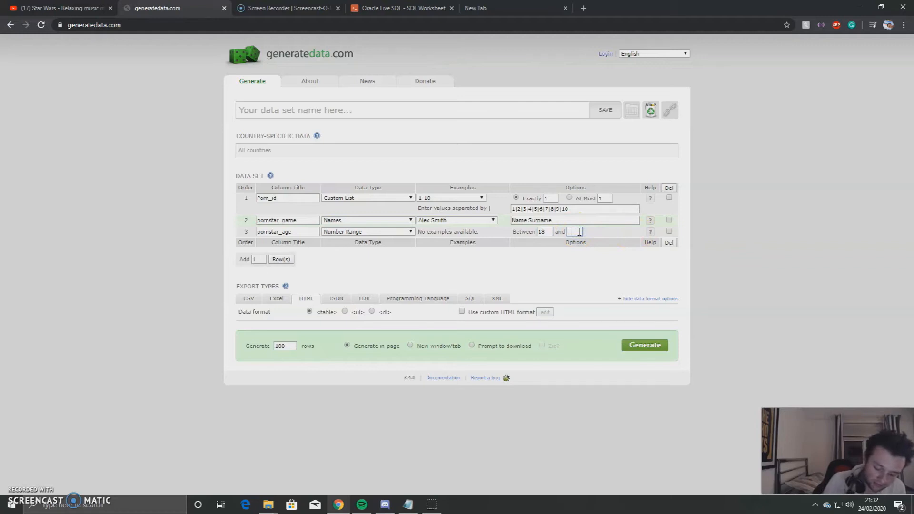
{"action": "type", "text": "6"}
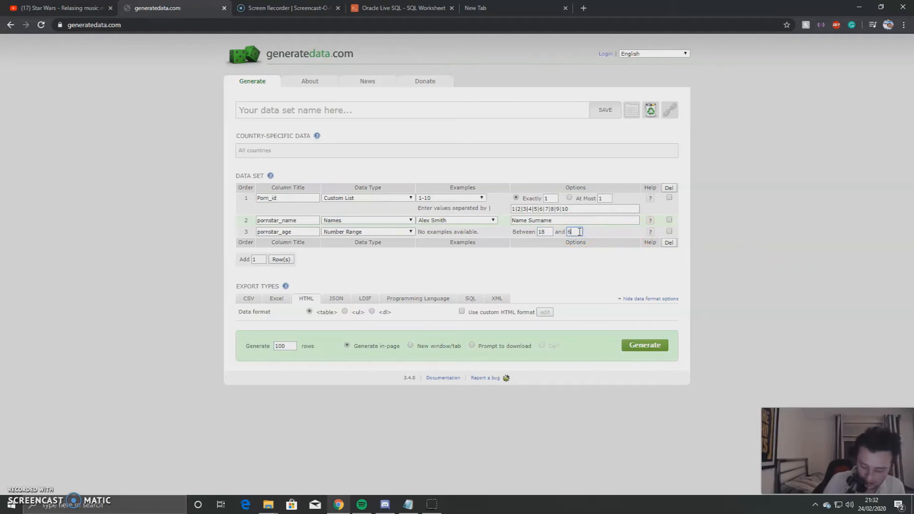
{"action": "type", "text": "0"}
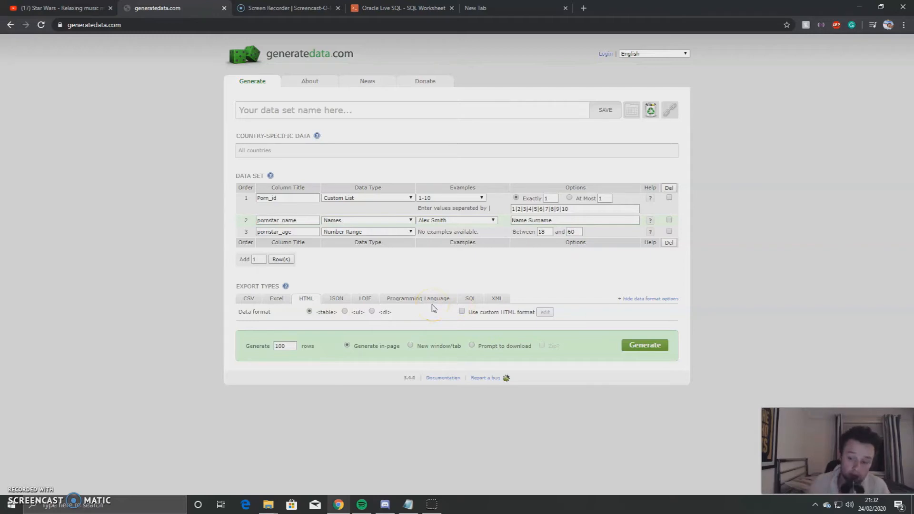
Generate 100 rows in-page as SQL INSERT statements for an Oracle table named pornstar, without CREATE TABLE, DROP TABLE or backquotes
{"action": "left_click", "coordinate": [470, 300]}
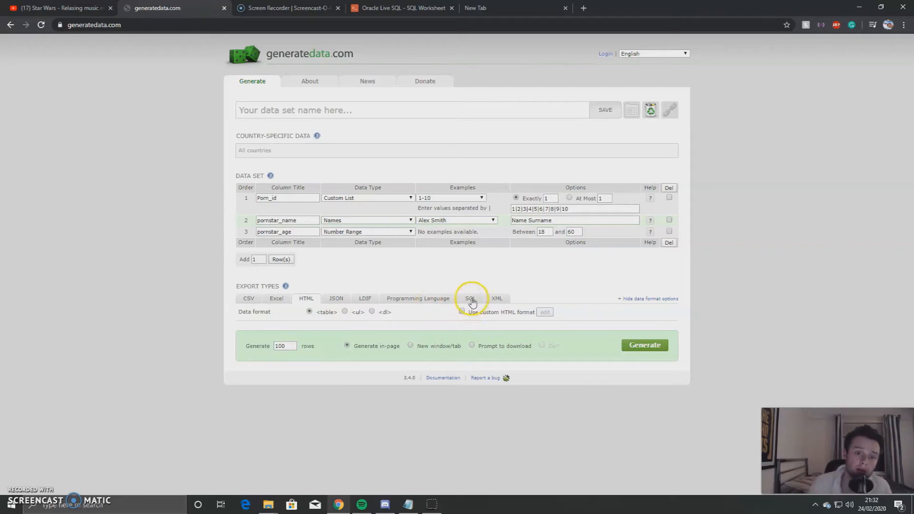
{"action": "left_click", "coordinate": [346, 315]}
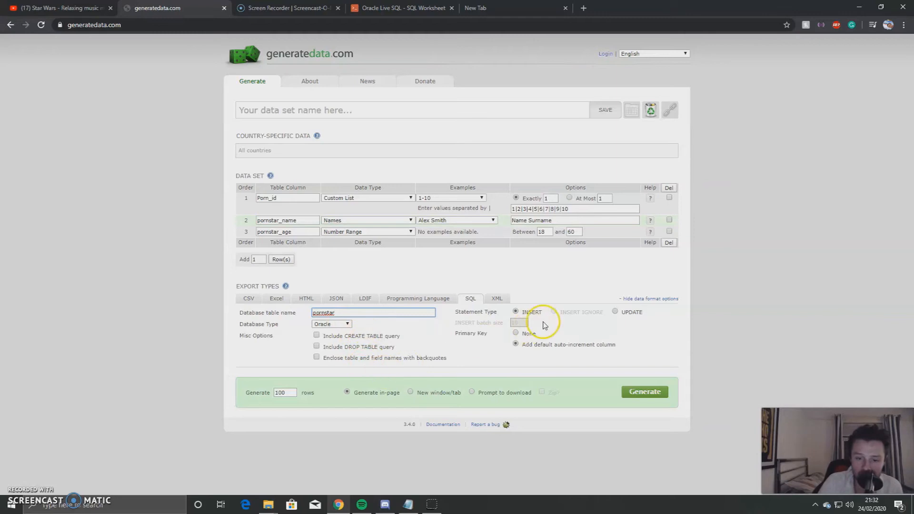
{"action": "left_click", "coordinate": [658, 393]}
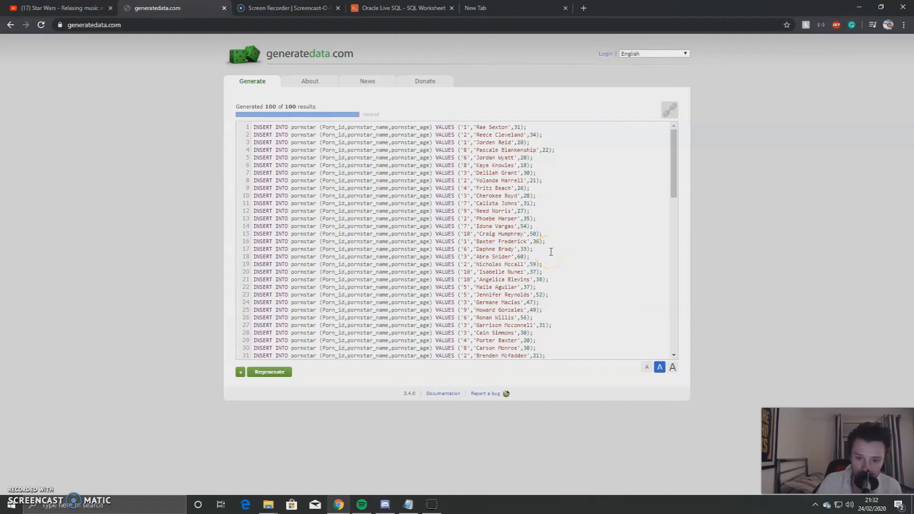
Copy the first 24 generated pornstar INSERT statements and paste them over the CREATE TABLE script in the Oracle Live SQL worksheet
{"action": "left_click_drag", "start_coordinate": [578, 302], "coordinate": [134, 78]}
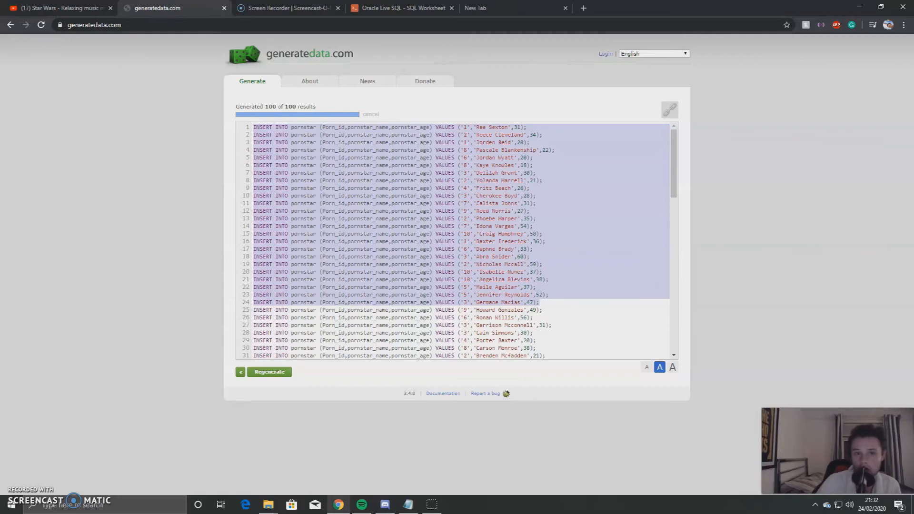
{"action": "left_click", "coordinate": [413, 8]}
{"action": "left_click_drag", "start_coordinate": [352, 208], "coordinate": [86, 57]}
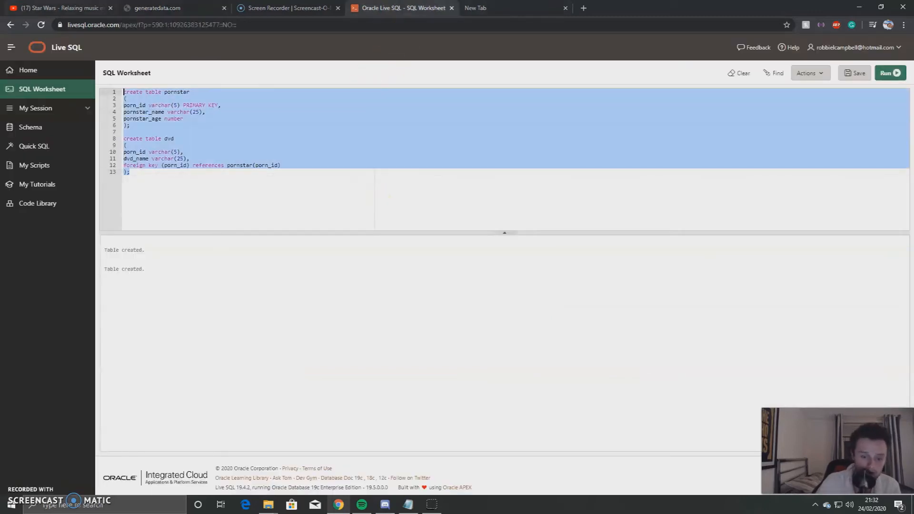
{"action": "key", "text": "BackSpace"}
{"action": "key", "text": "ctrl+v"}
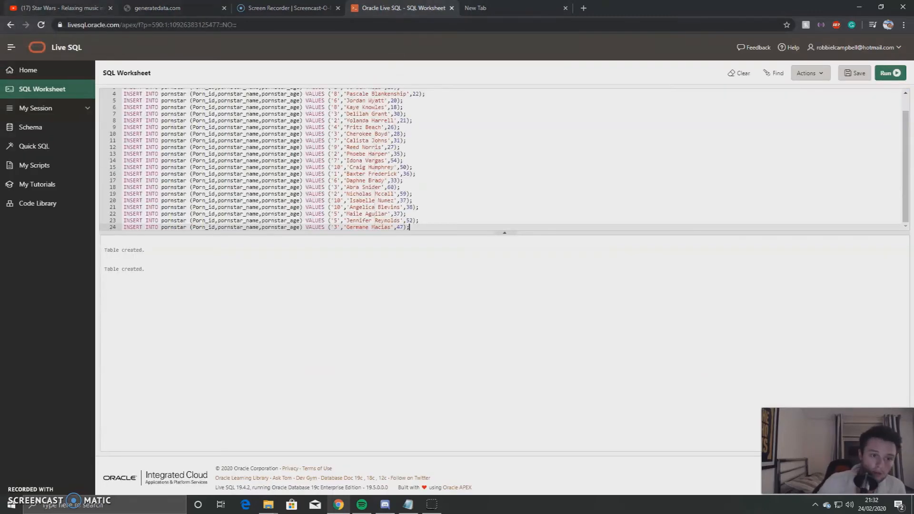
Run the pasted pornstar INSERT statements and review the output for each row
{"action": "scroll", "coordinate": [248, 195], "scroll_direction": "up", "scroll_amount": 1}
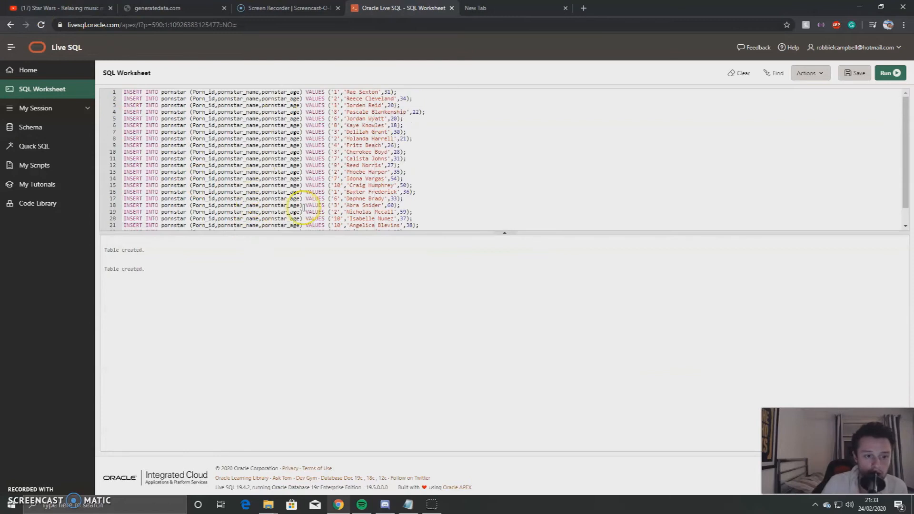
{"action": "scroll", "coordinate": [440, 156], "scroll_direction": "down", "scroll_amount": 1}
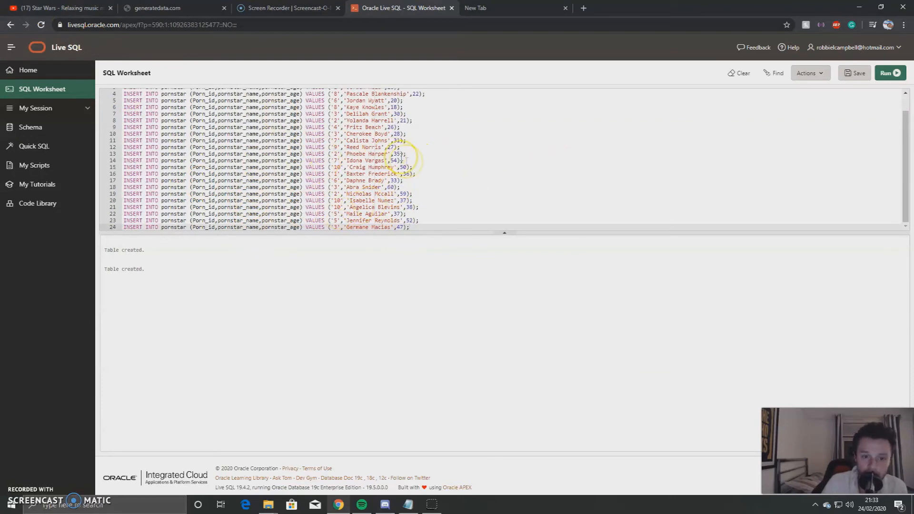
{"action": "scroll", "coordinate": [405, 166], "scroll_direction": "up", "scroll_amount": 1}
{"action": "left_click", "coordinate": [886, 73]}
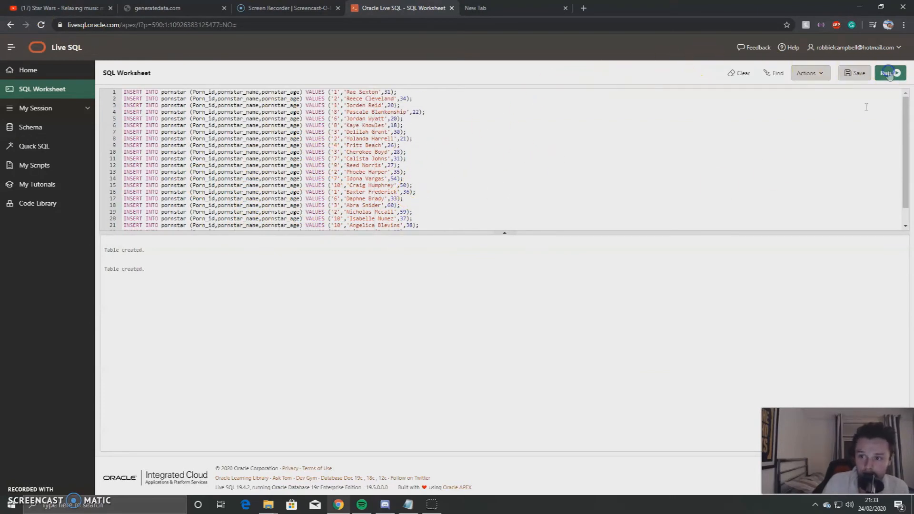
{"action": "scroll", "coordinate": [214, 254], "scroll_direction": "down", "scroll_amount": 10}
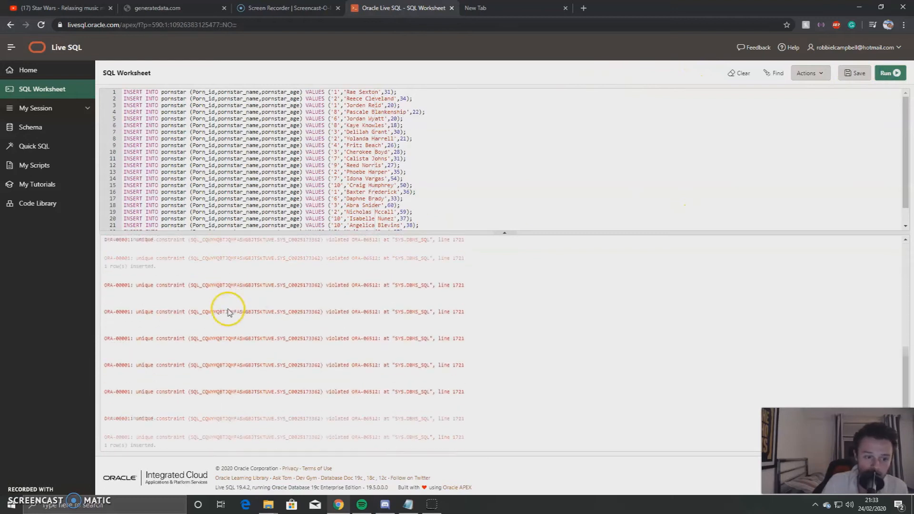
{"action": "scroll", "coordinate": [271, 350], "scroll_direction": "up", "scroll_amount": 5}
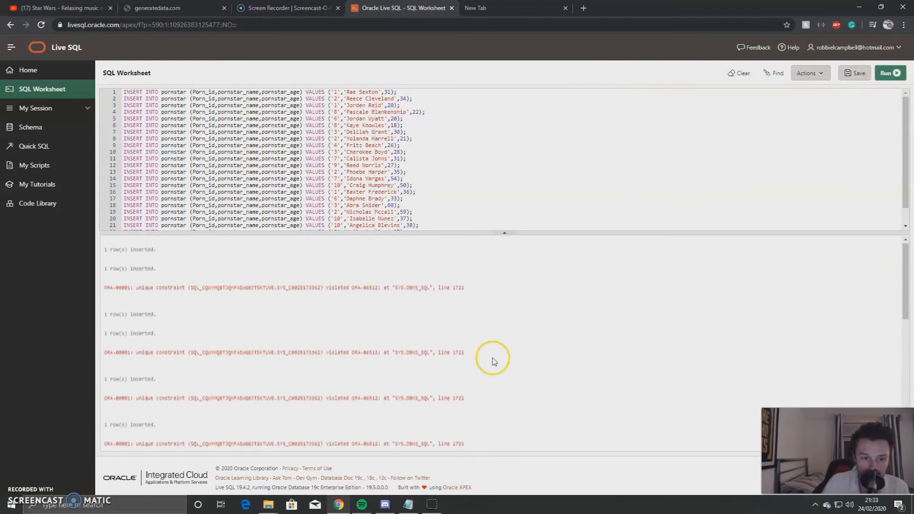
Clear all the INSERT statements from the SQL worksheet
{"action": "left_click", "coordinate": [465, 226]}
{"action": "key", "text": "ctrl+a"}
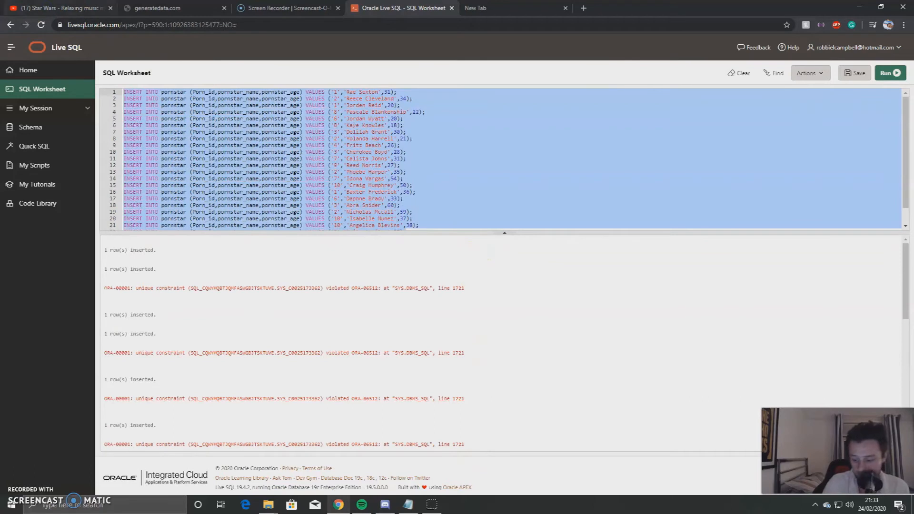
{"action": "key", "text": "BackSpace"}
Switch to the generatedata.com data set settings and delete the pornstar_age column
{"action": "left_click_drag", "start_coordinate": [530, 173], "coordinate": [2, 65]}
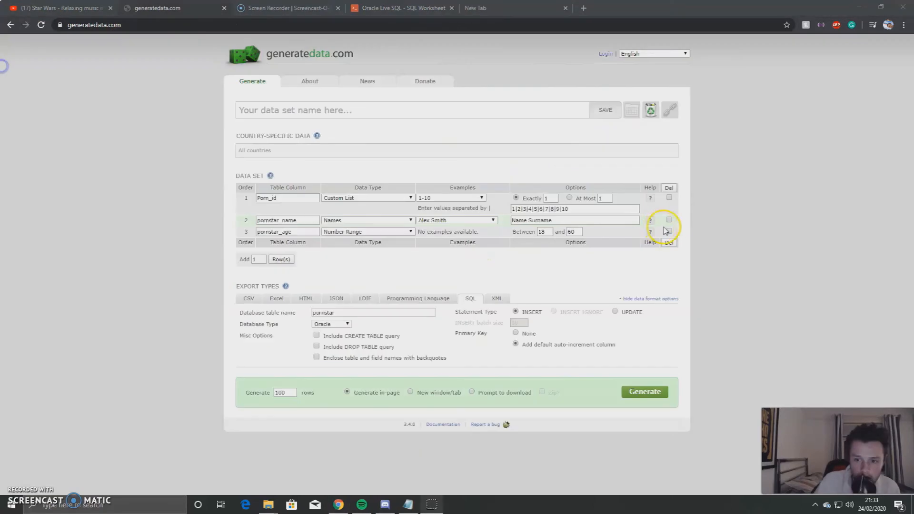
{"action": "left_click", "coordinate": [668, 231]}
{"action": "left_click", "coordinate": [669, 243]}
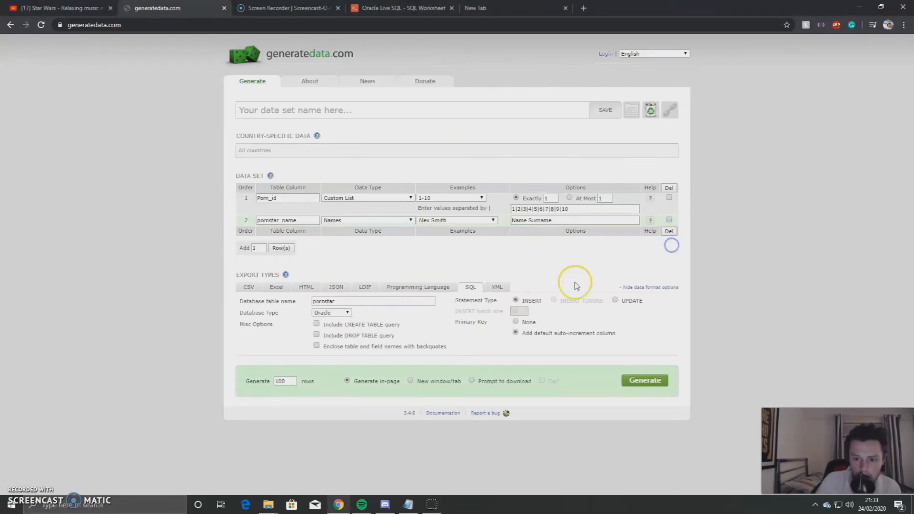
Retitle the first data set column porn_id in lowercase
{"action": "double_click", "coordinate": [301, 197]}
{"action": "key", "text": "BackSpace"}
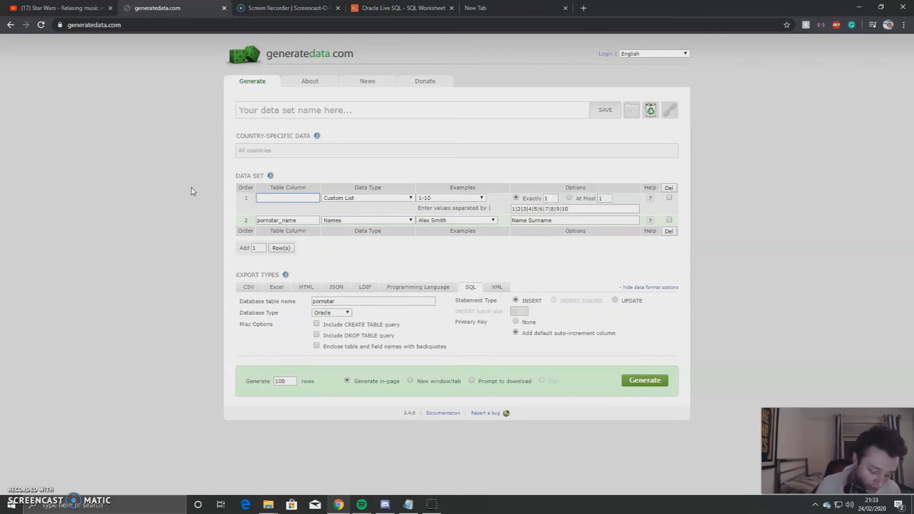
{"action": "type", "text": "porn"}
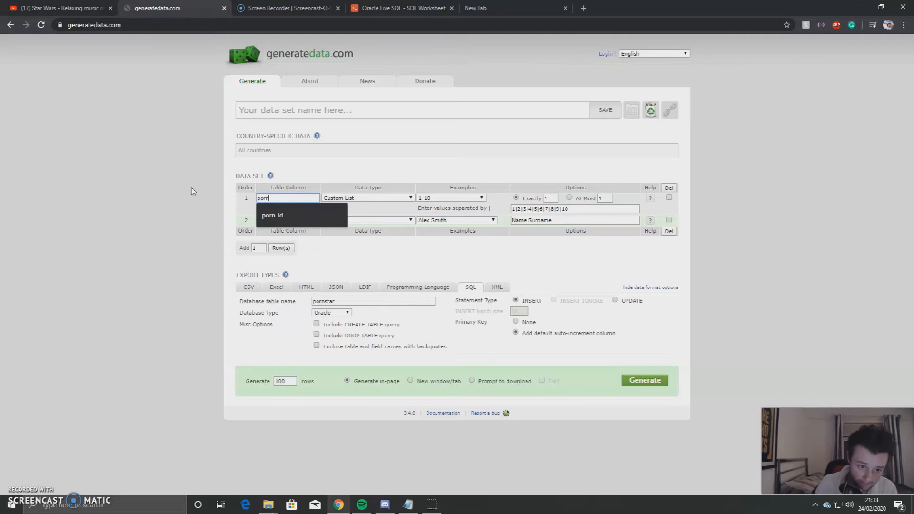
{"action": "type", "text": "_id"}
{"action": "key", "text": "Return"}
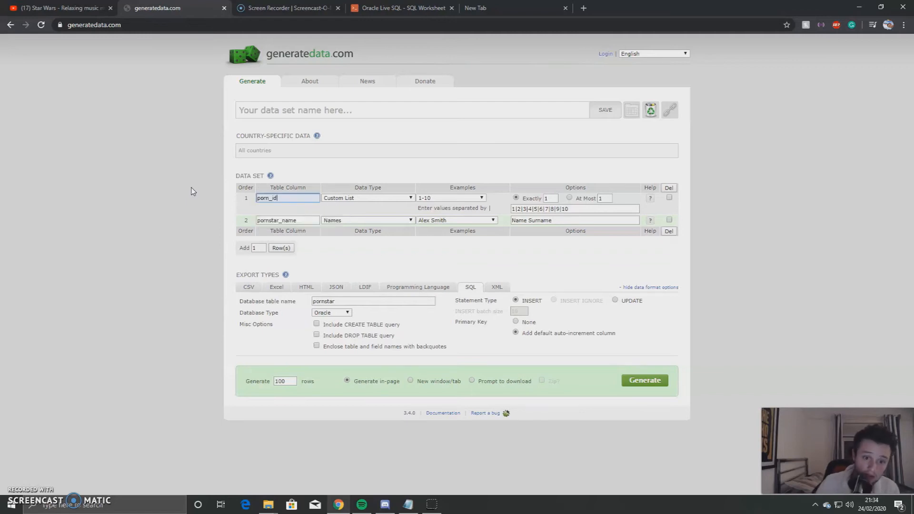
Examine the porn_id custom list values and the pipe-separated keys in All Primary keys.txt, then return to generatedata.com
{"action": "left_click_drag", "start_coordinate": [583, 210], "coordinate": [499, 218]}
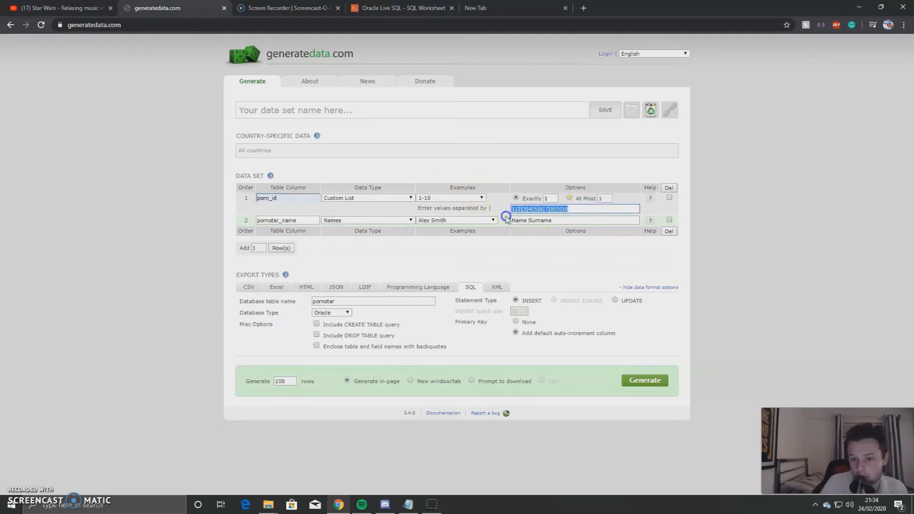
{"action": "left_click", "coordinate": [619, 266]}
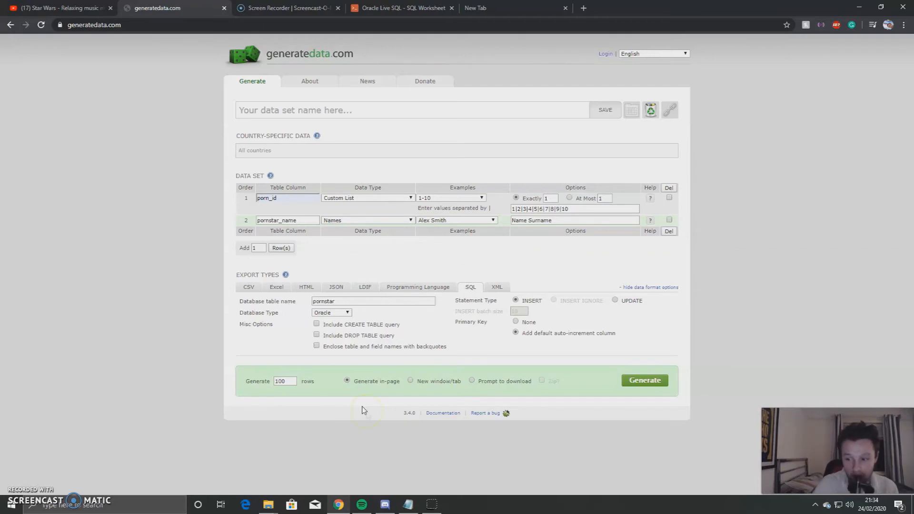
{"action": "mouse_move", "coordinate": [268, 505]}
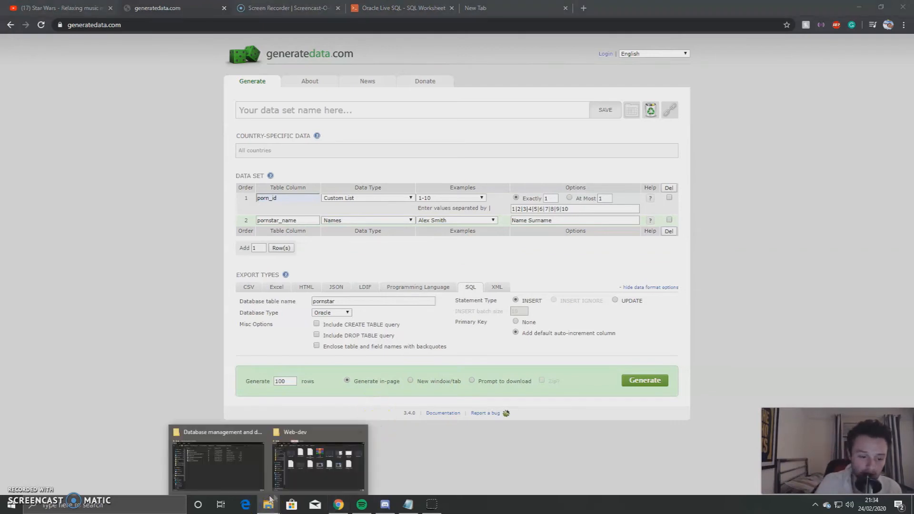
{"action": "left_click", "coordinate": [200, 448]}
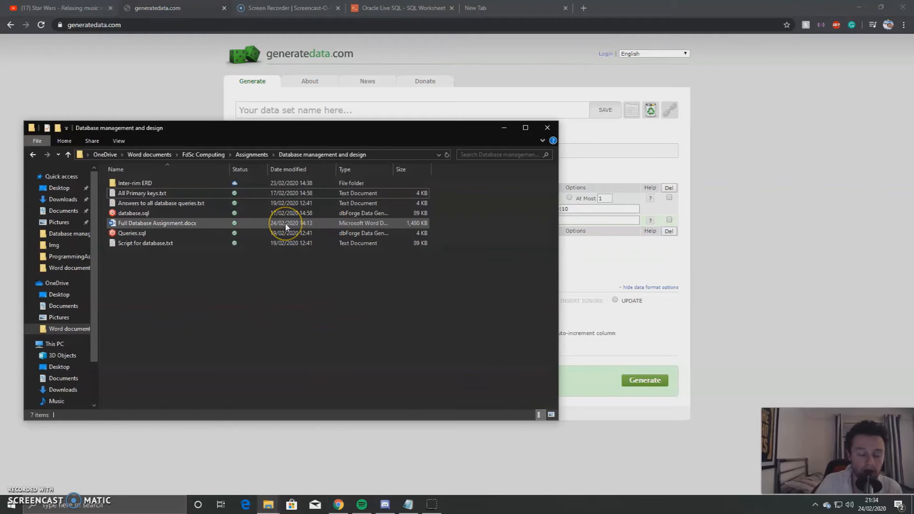
{"action": "double_click", "coordinate": [205, 193]}
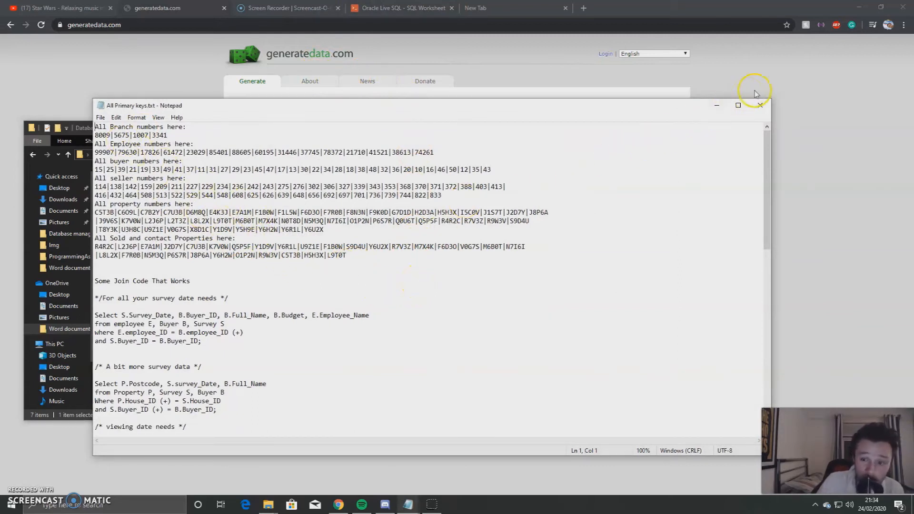
{"action": "left_click_drag", "start_coordinate": [408, 266], "coordinate": [65, 112]}
{"action": "left_click", "coordinate": [313, 270]}
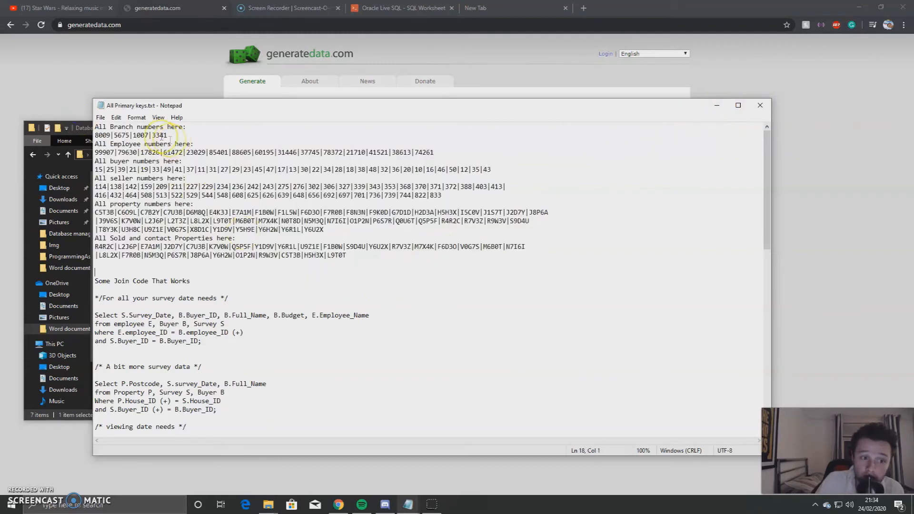
{"action": "left_click", "coordinate": [717, 105]}
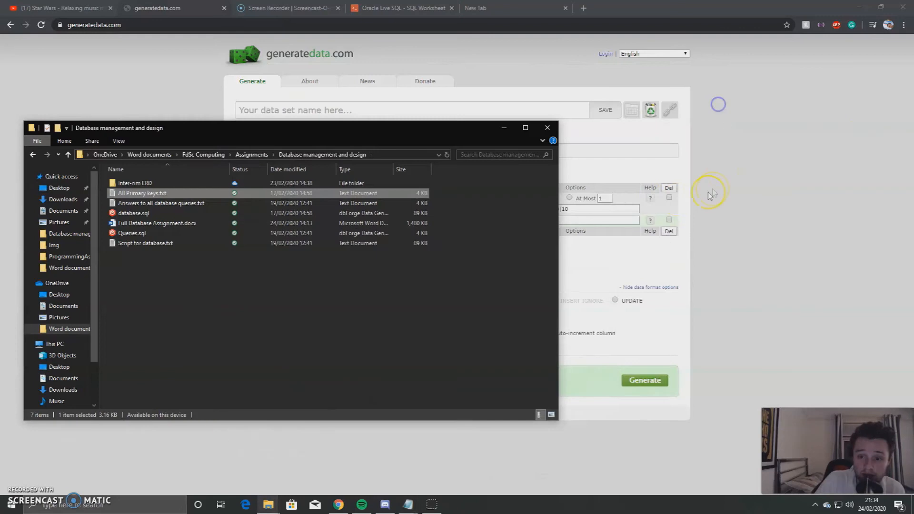
{"action": "left_click", "coordinate": [499, 132]}
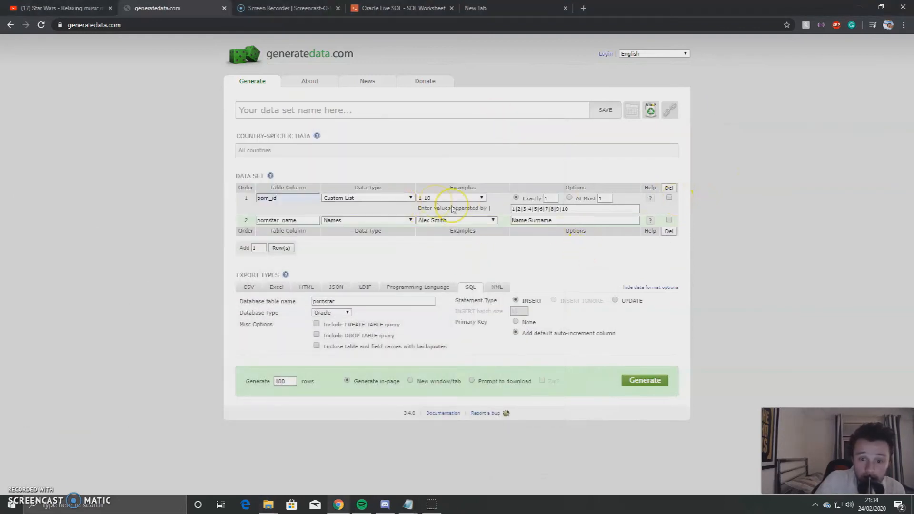
Retitle the second data set column dvd_name
{"action": "left_click_drag", "start_coordinate": [316, 219], "coordinate": [67, 199]}
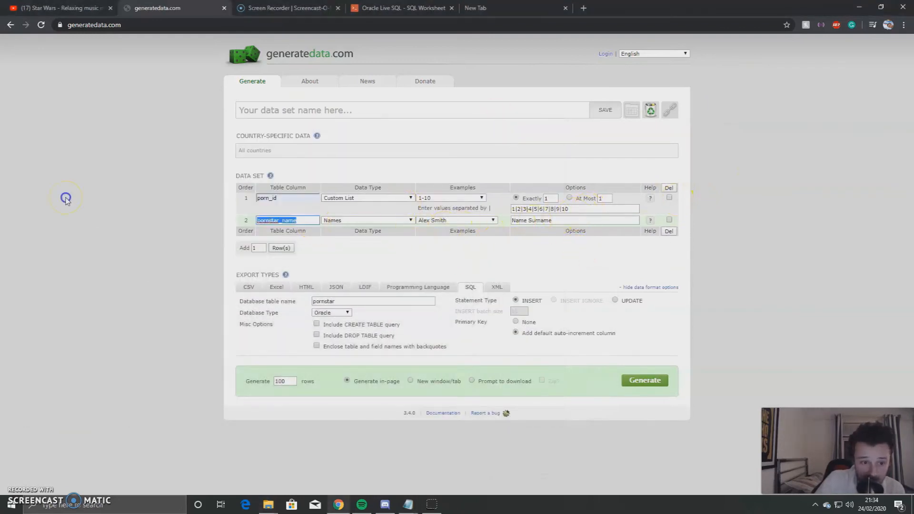
{"action": "key", "text": "BackSpace"}
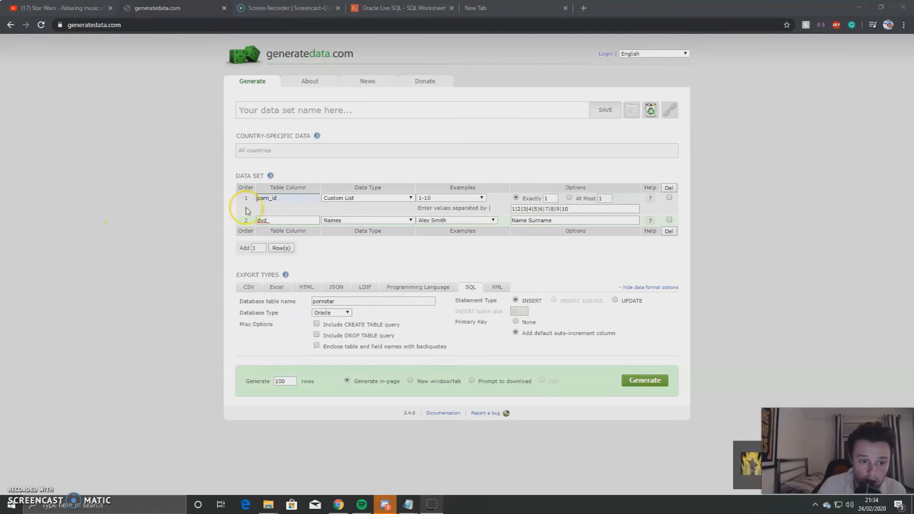
{"action": "left_click", "coordinate": [284, 216]}
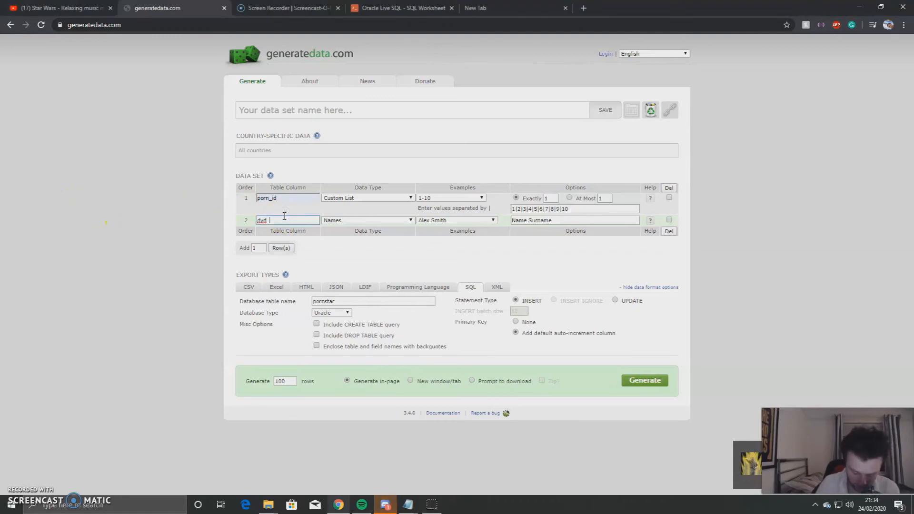
{"action": "type", "text": "nam"}
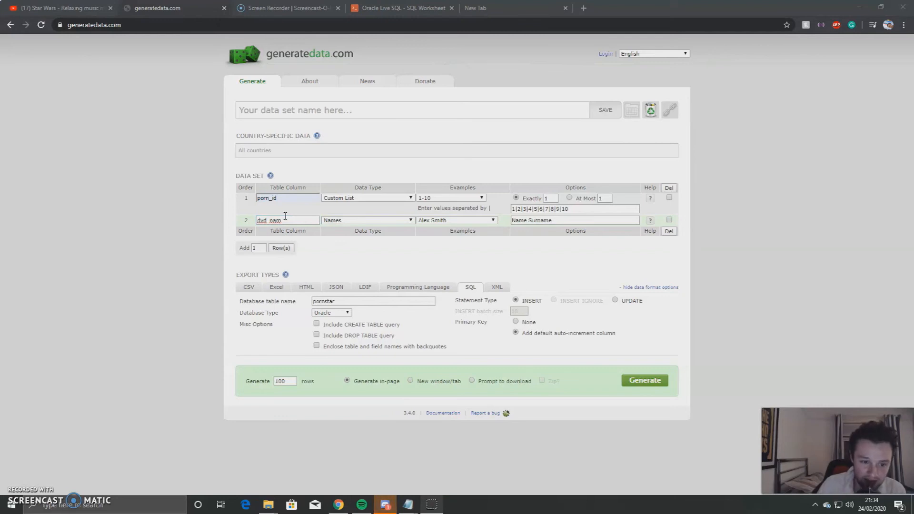
{"action": "left_click", "coordinate": [288, 220]}
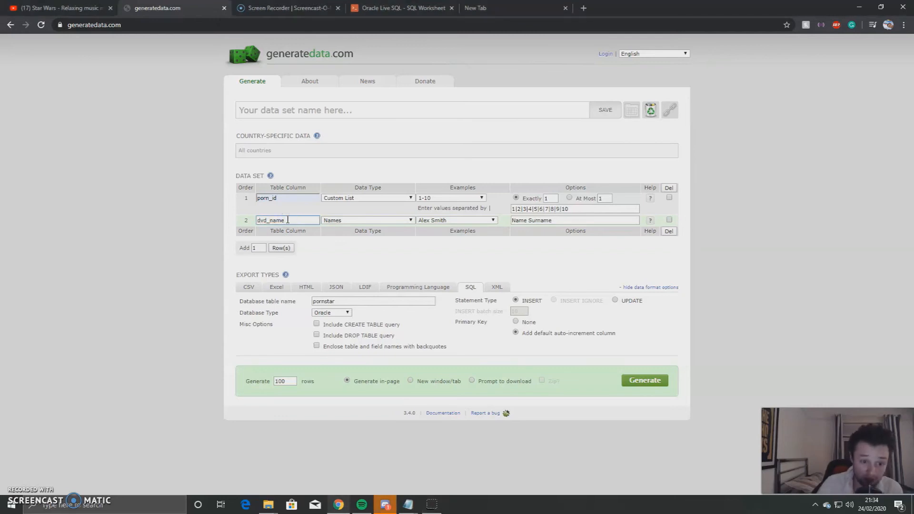
Keep the Names data type for dvd_name and choose the John Smith example, giving the MaleName Surname format
{"action": "left_click", "coordinate": [347, 220]}
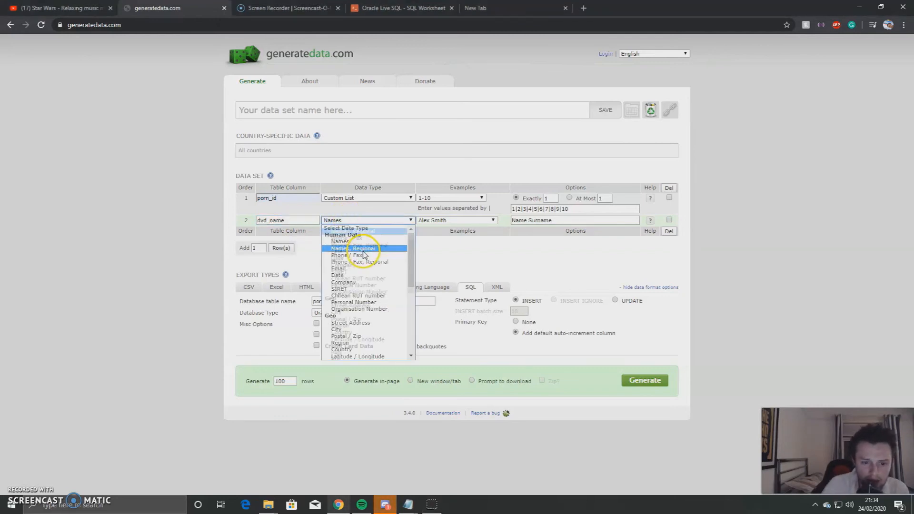
{"action": "scroll", "coordinate": [364, 257], "scroll_direction": "down", "scroll_amount": 5}
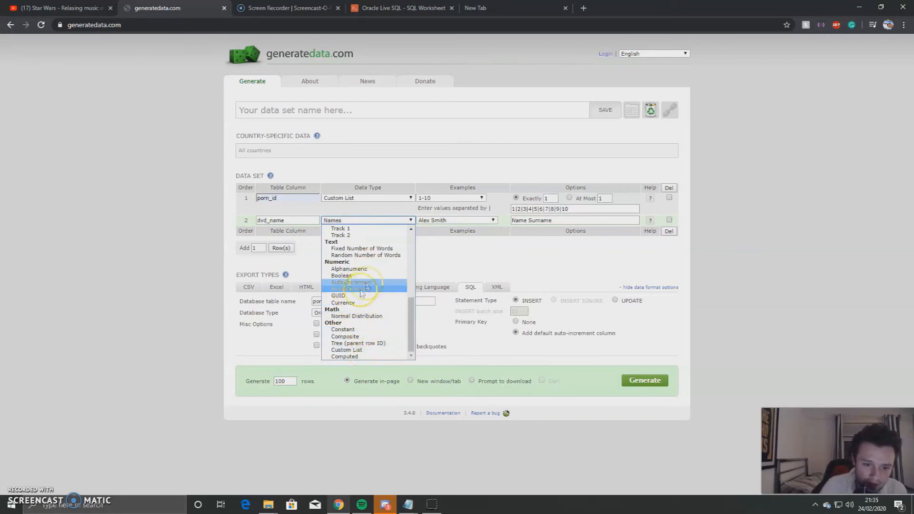
{"action": "scroll", "coordinate": [392, 304], "scroll_direction": "up", "scroll_amount": 8}
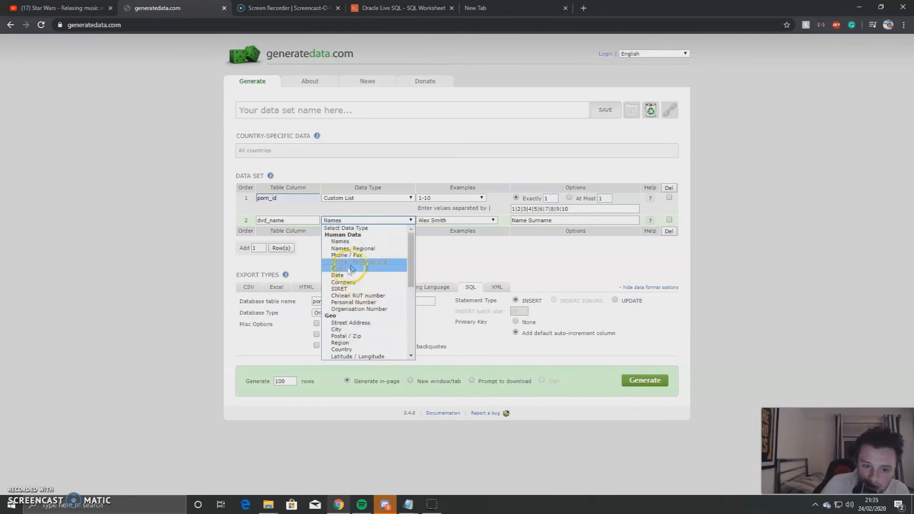
{"action": "left_click", "coordinate": [366, 243]}
{"action": "left_click", "coordinate": [436, 220]}
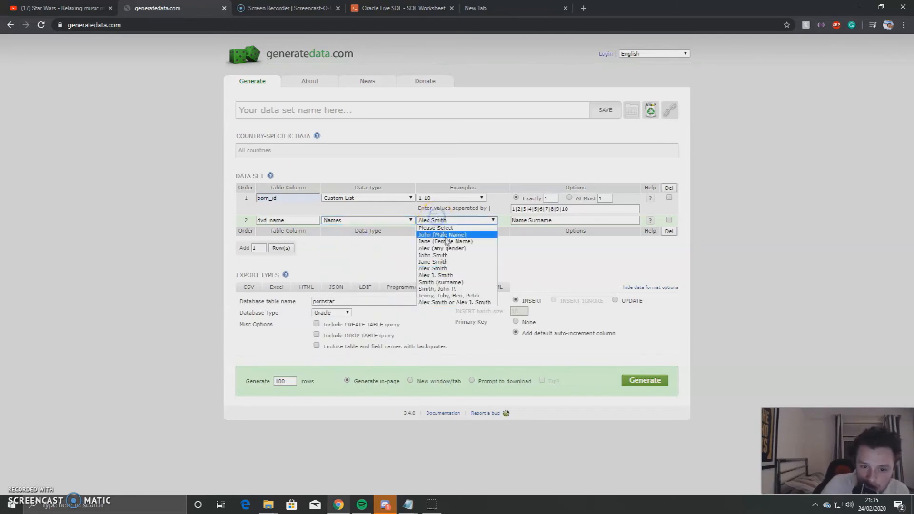
{"action": "left_click", "coordinate": [452, 256]}
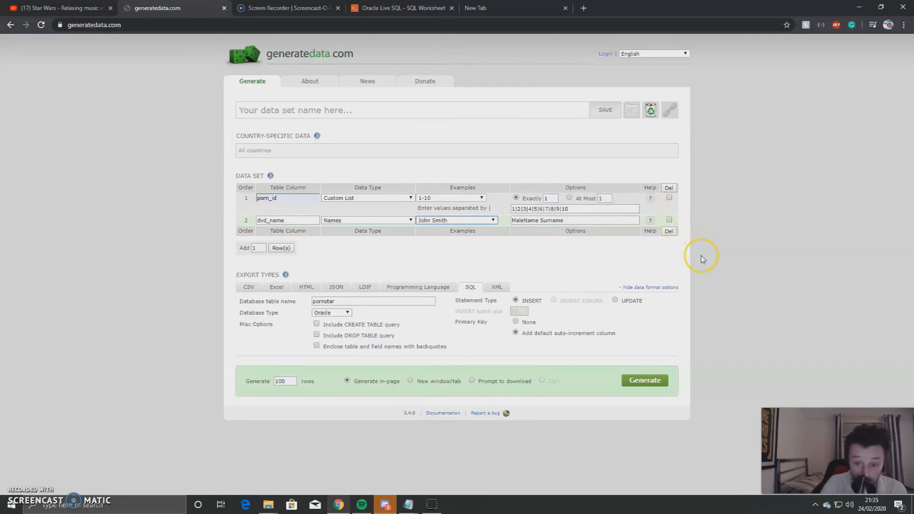
Set the database table name to dvd and generate 100 rows of INSERT statements in-page
{"action": "double_click", "coordinate": [345, 299]}
{"action": "key", "text": "BackSpace"}
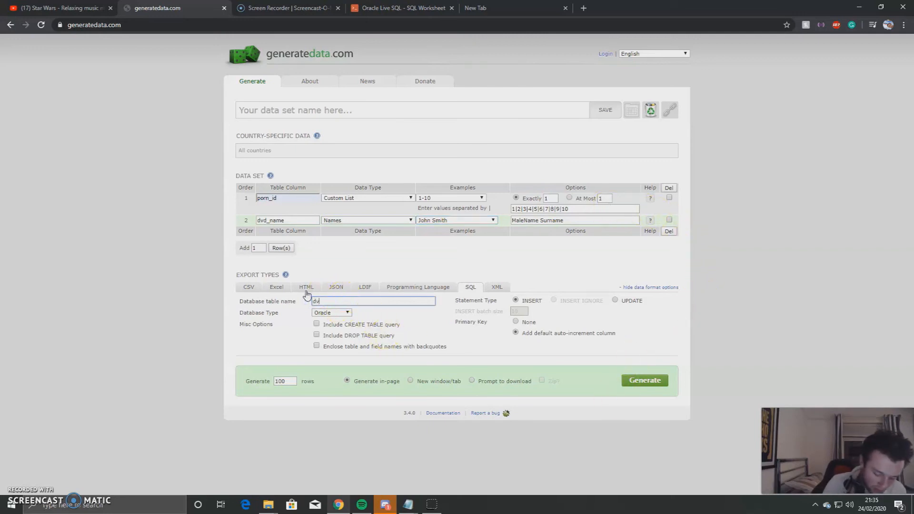
{"action": "double_click", "coordinate": [345, 300]}
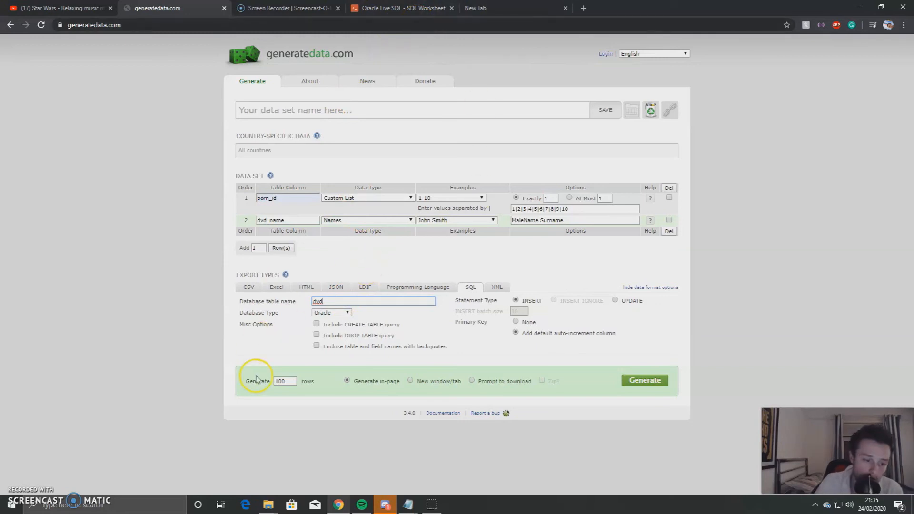
{"action": "left_click", "coordinate": [635, 383]}
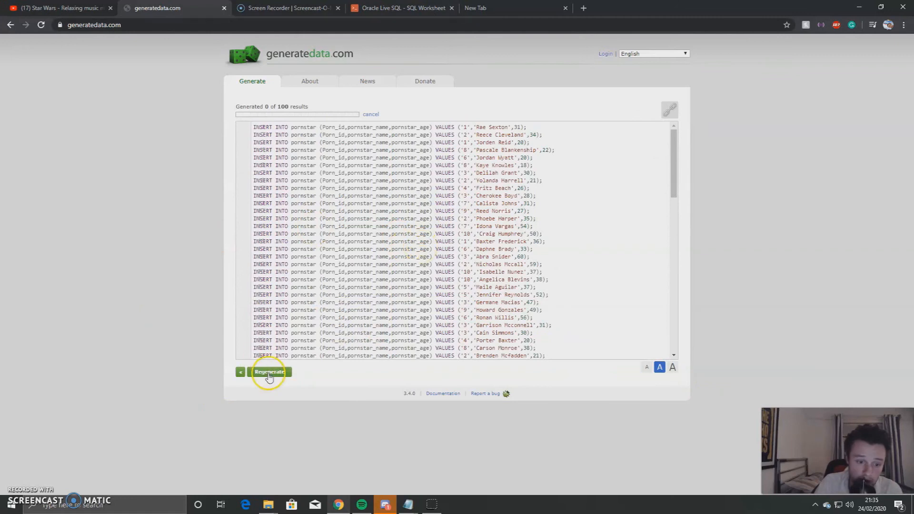
Regenerate the 100 INSERT statements for the dvd table
{"action": "left_click", "coordinate": [269, 374]}
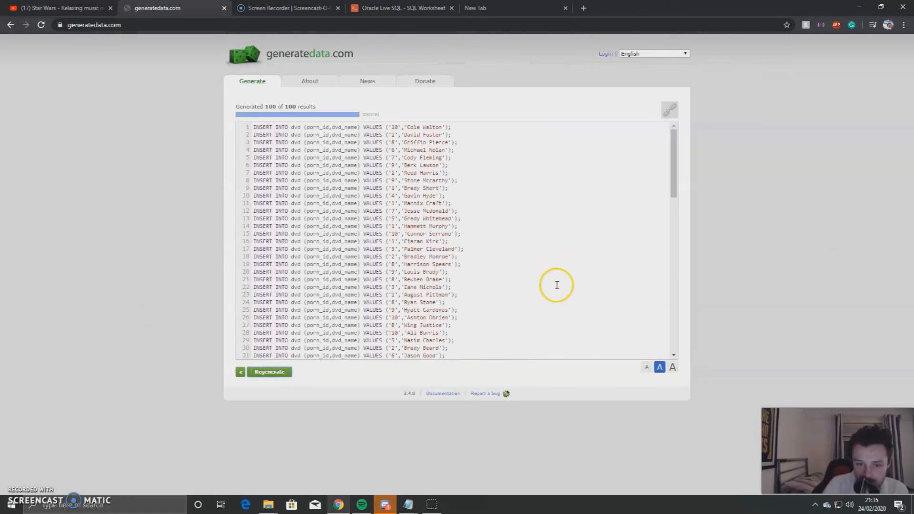
{"action": "left_click_drag", "start_coordinate": [509, 372], "coordinate": [249, 127]}
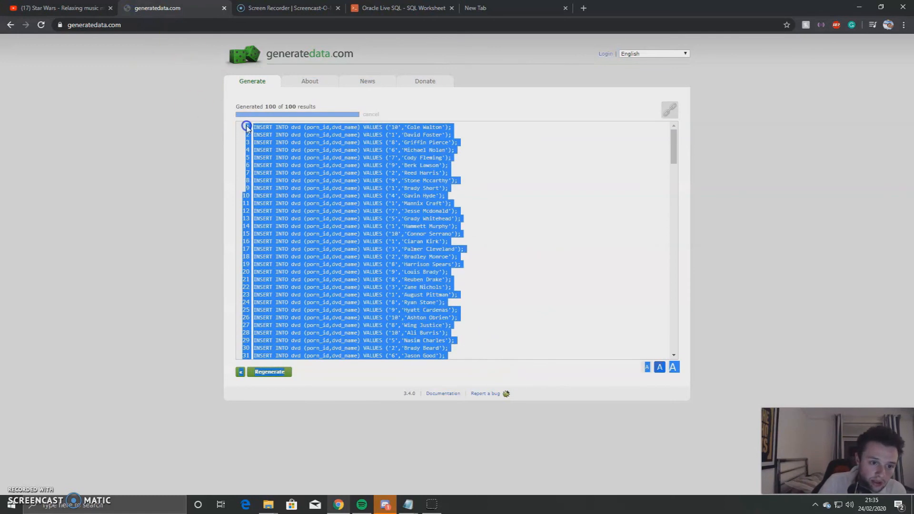
{"action": "left_click", "coordinate": [376, 9]}
{"action": "left_click", "coordinate": [183, 110]}
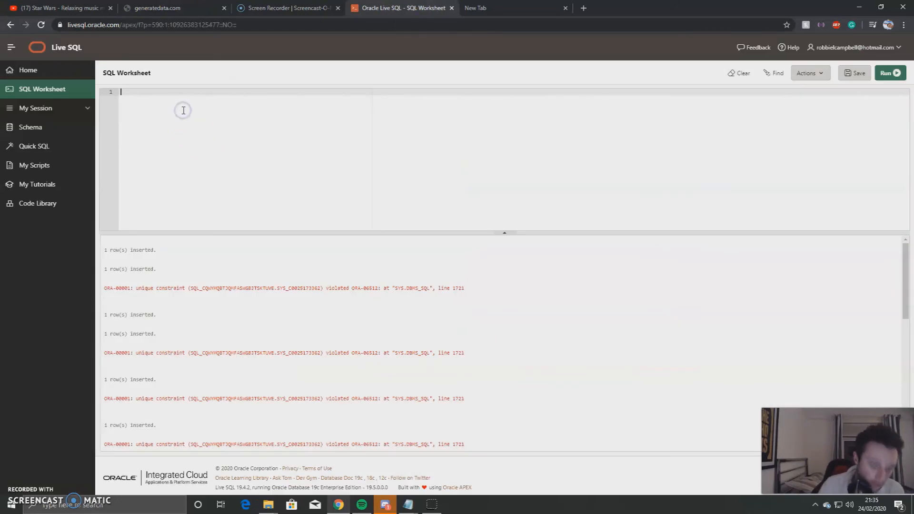
{"action": "key", "text": "ctrl+v"}
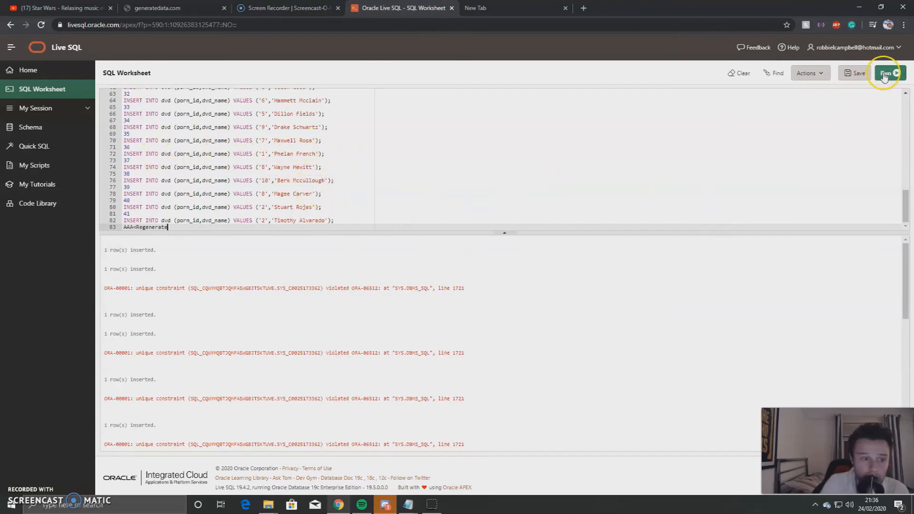
{"action": "scroll", "coordinate": [325, 173], "scroll_direction": "up", "scroll_amount": 15}
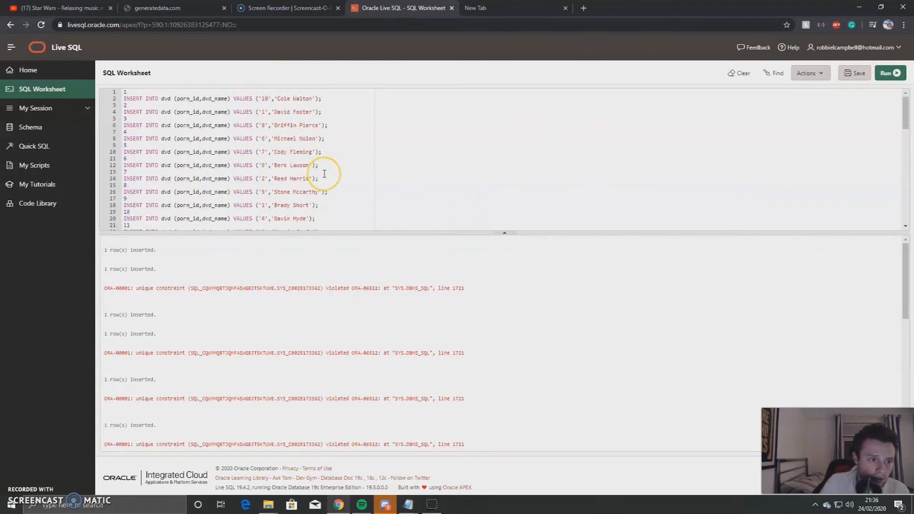
{"action": "key", "text": "ctrl+a"}
{"action": "key", "text": "BackSpace"}
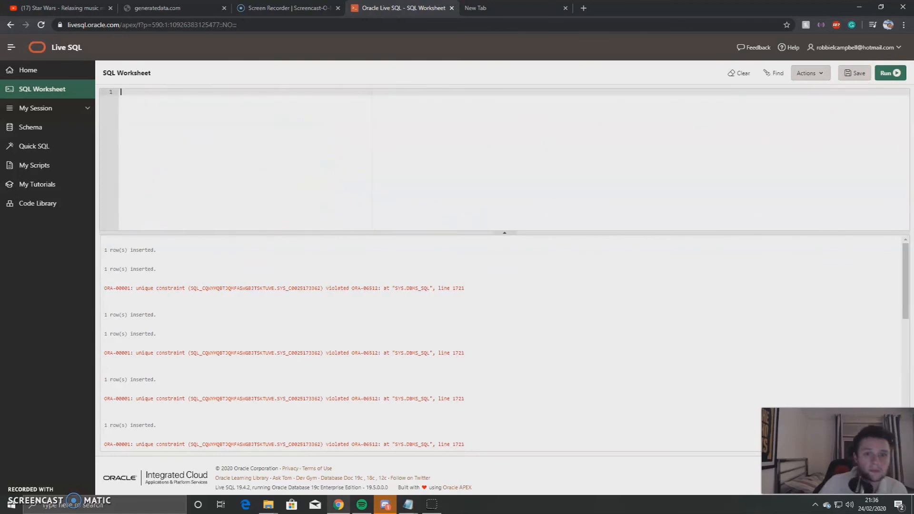
Copy the first 26 generated dvd INSERT statements without line numbers and run them in the Oracle Live SQL worksheet
{"action": "left_click", "coordinate": [183, 8]}
{"action": "left_click", "coordinate": [491, 277]}
{"action": "left_click_drag", "start_coordinate": [471, 317], "coordinate": [252, 121]}
{"action": "key", "text": "ctrl+c"}
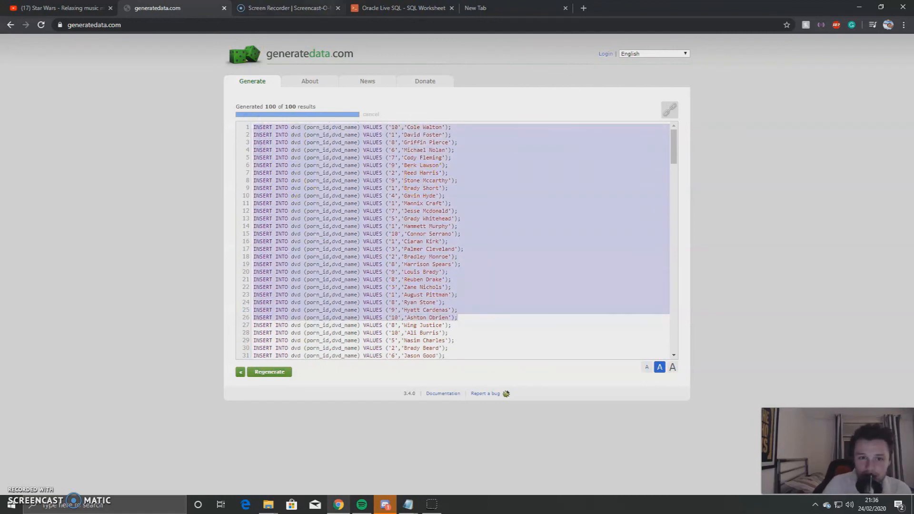
{"action": "left_click", "coordinate": [403, 8]}
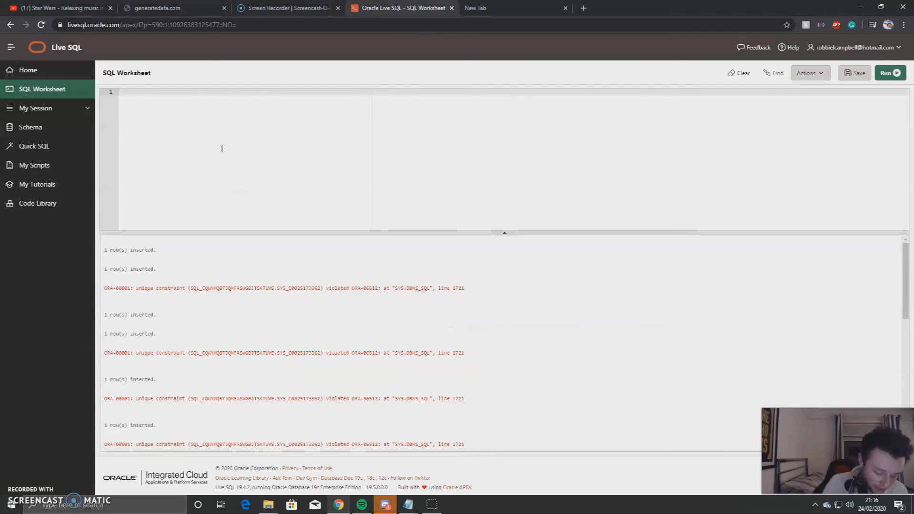
{"action": "key", "text": "ctrl+v"}
{"action": "left_click", "coordinate": [889, 73]}
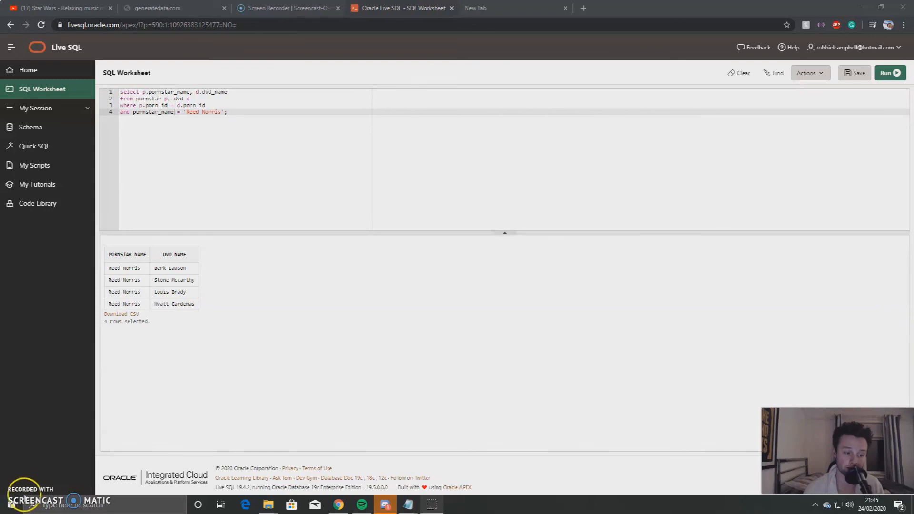
Minimise the browser window to show the desktop
{"action": "left_click", "coordinate": [859, 6]}
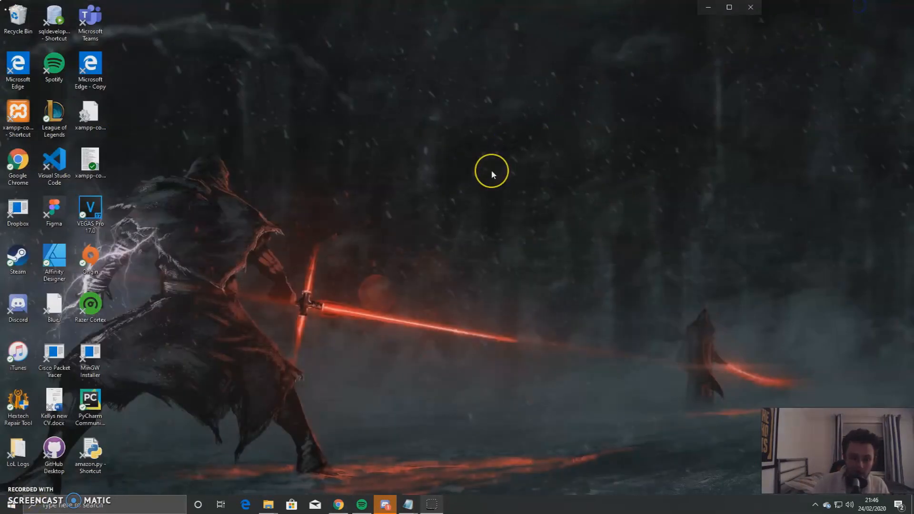